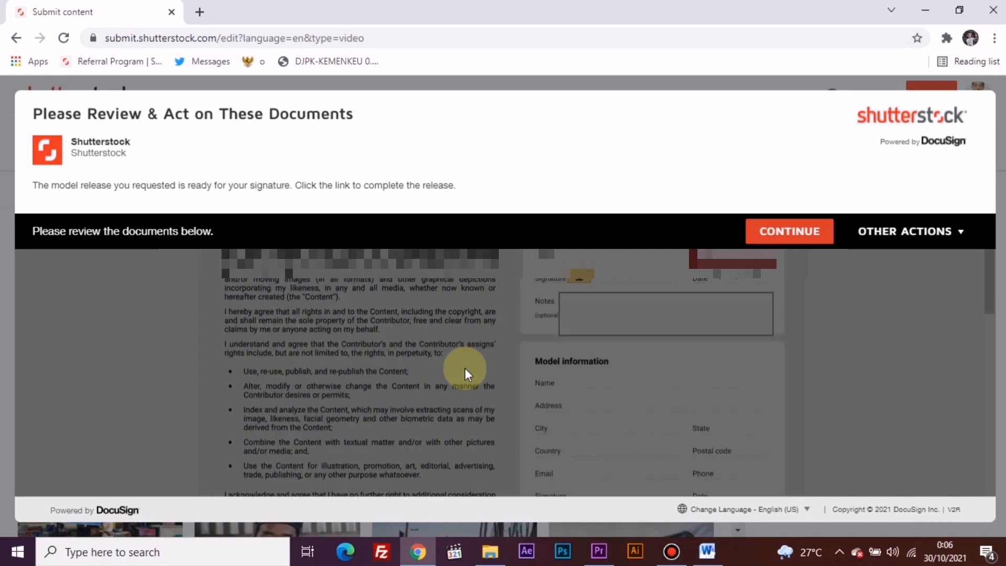
Step: Continue to the model release document and sign the contributor signature field
click(775, 237)
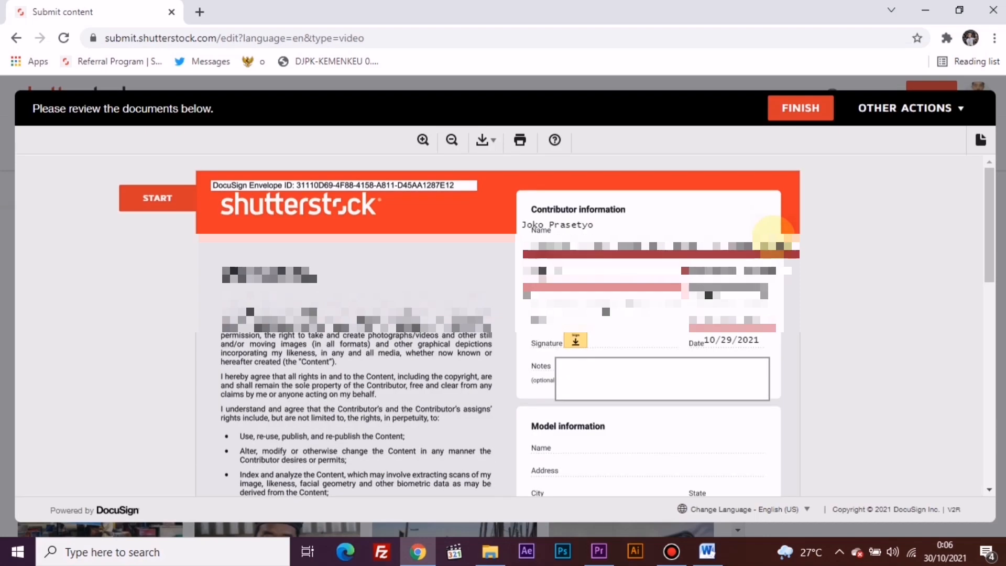
click(578, 342)
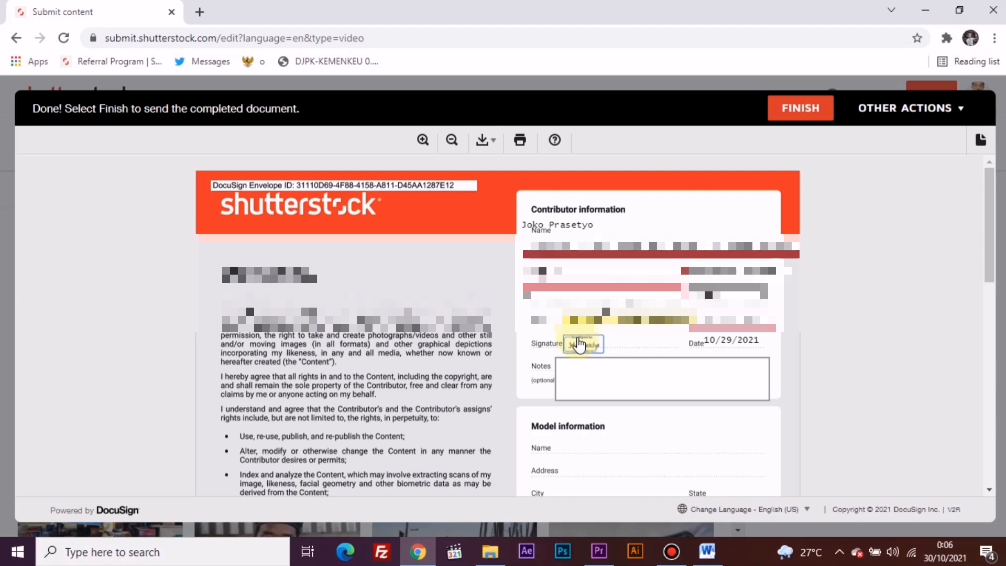
click(579, 344)
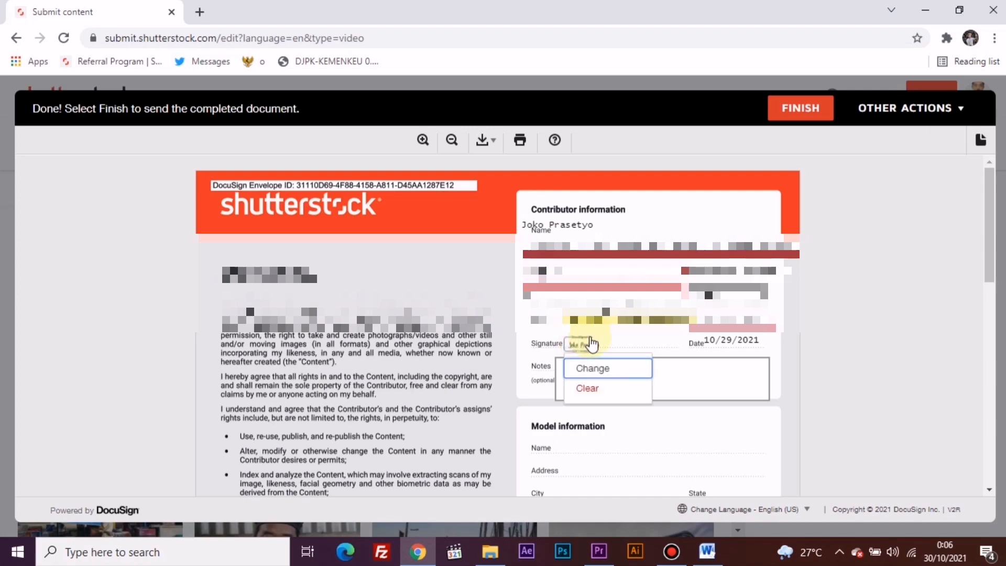
click(912, 384)
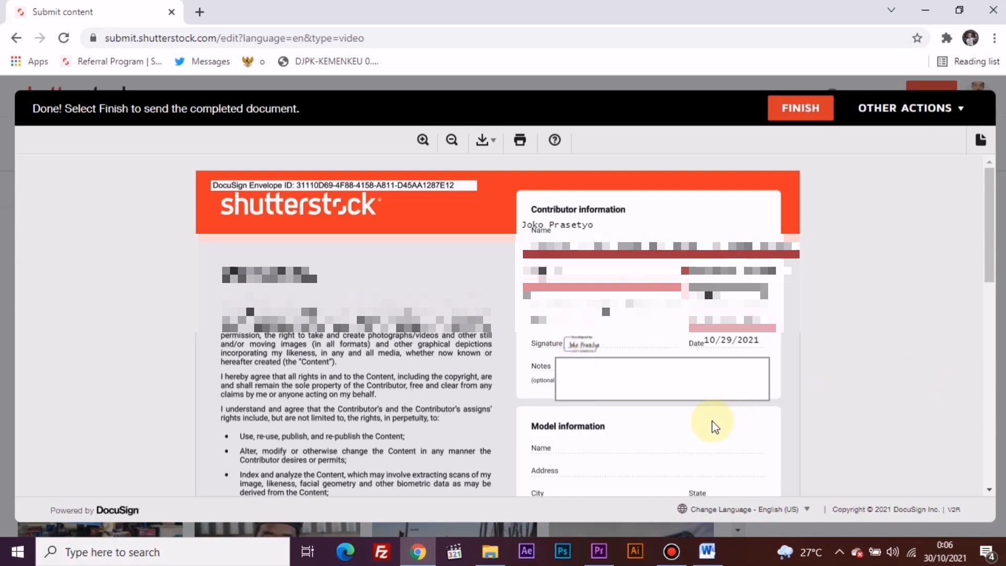
Step: Review the rest of the adult model release and finish it to send the signed document
scroll(662, 422, down, 3)
scroll(663, 425, down, 2)
scroll(662, 425, down, 4)
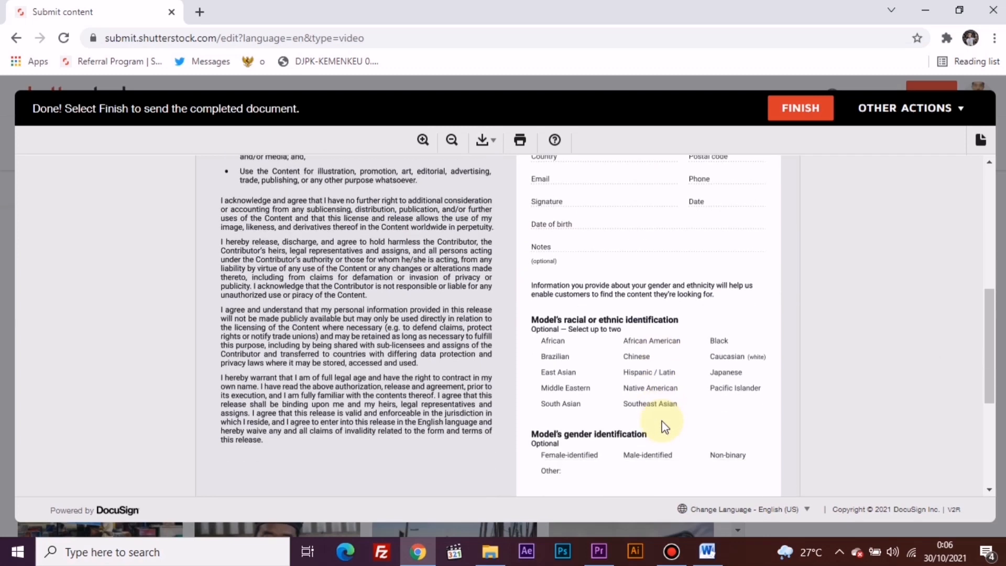
scroll(662, 425, down, 1)
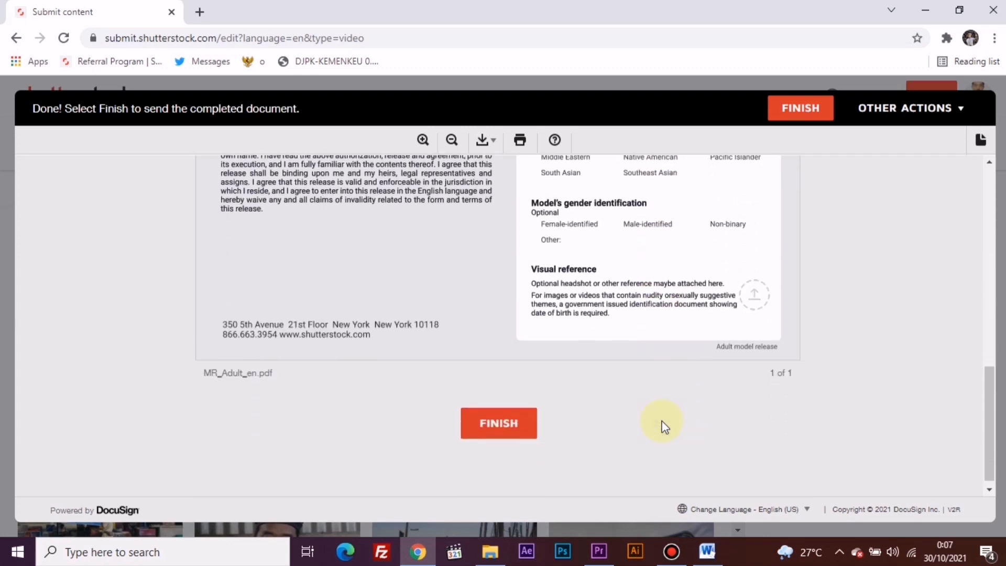
click(515, 427)
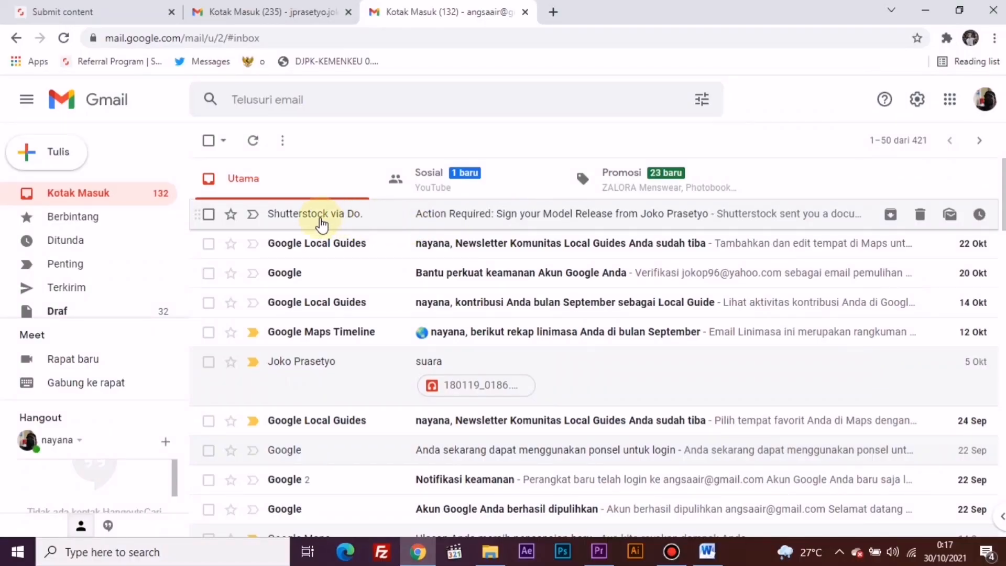
Step: In Gmail, open the Shutterstock via DocuSign email requesting a model release signature and open its document for review
click(318, 219)
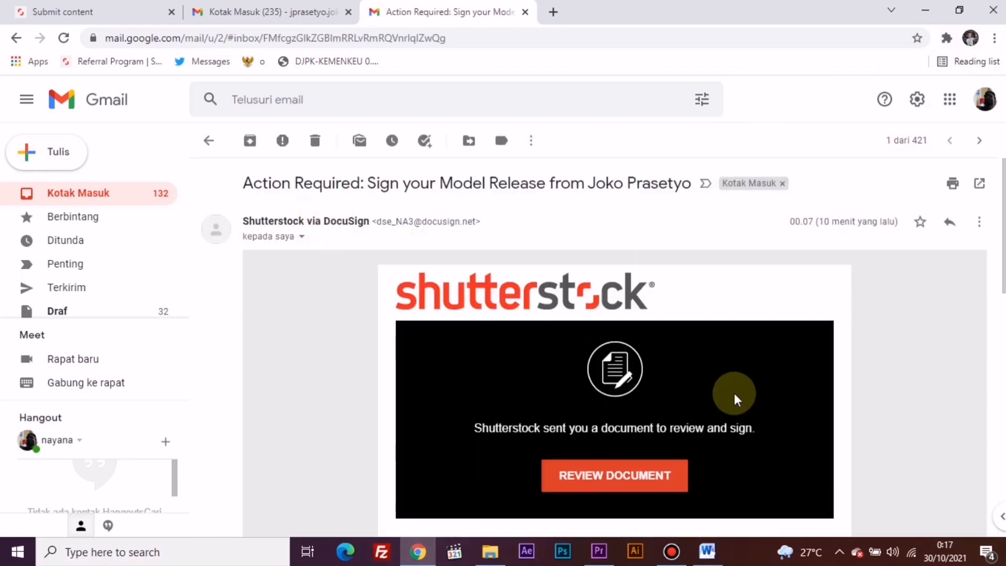
click(668, 475)
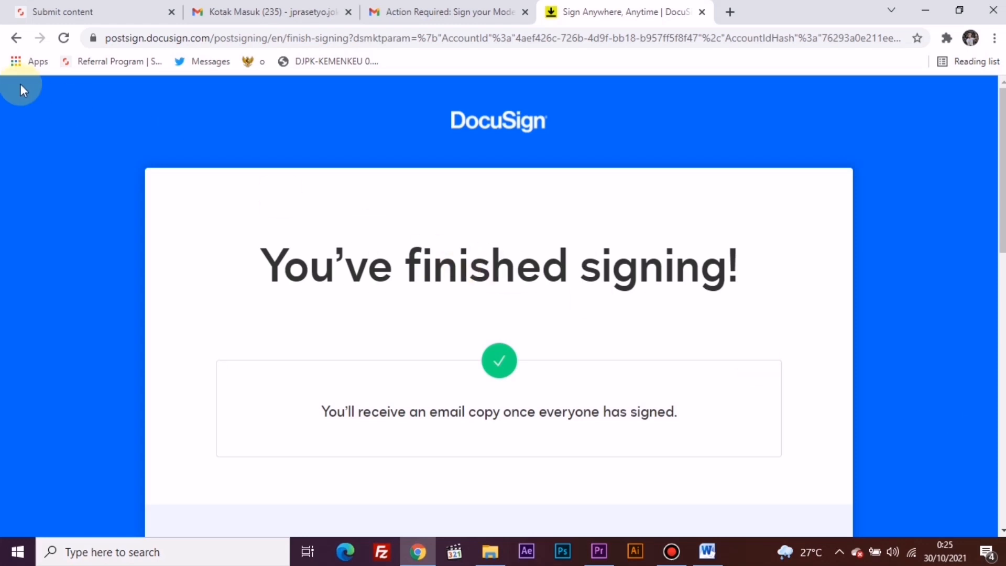
Step: Return to the Shutterstock Submit content page and switch the list of items to submit from images to videos
click(85, 15)
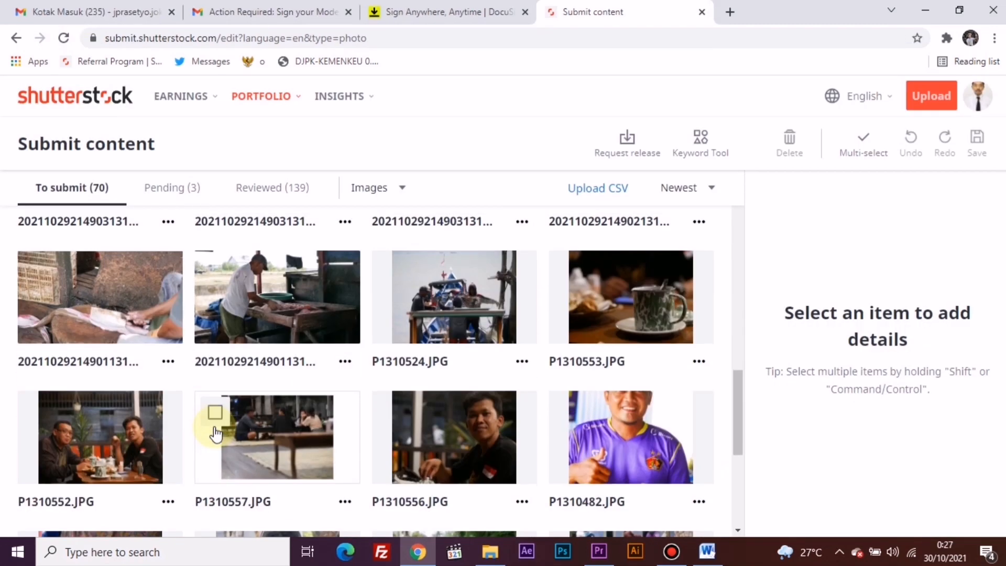
scroll(215, 431, down, 4)
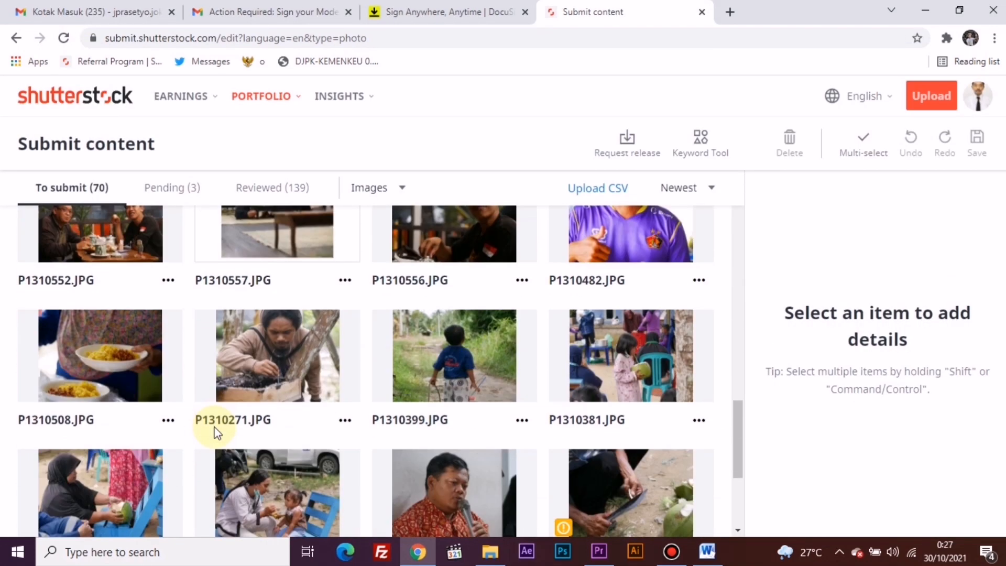
scroll(215, 426, up, 4)
scroll(215, 427, up, 5)
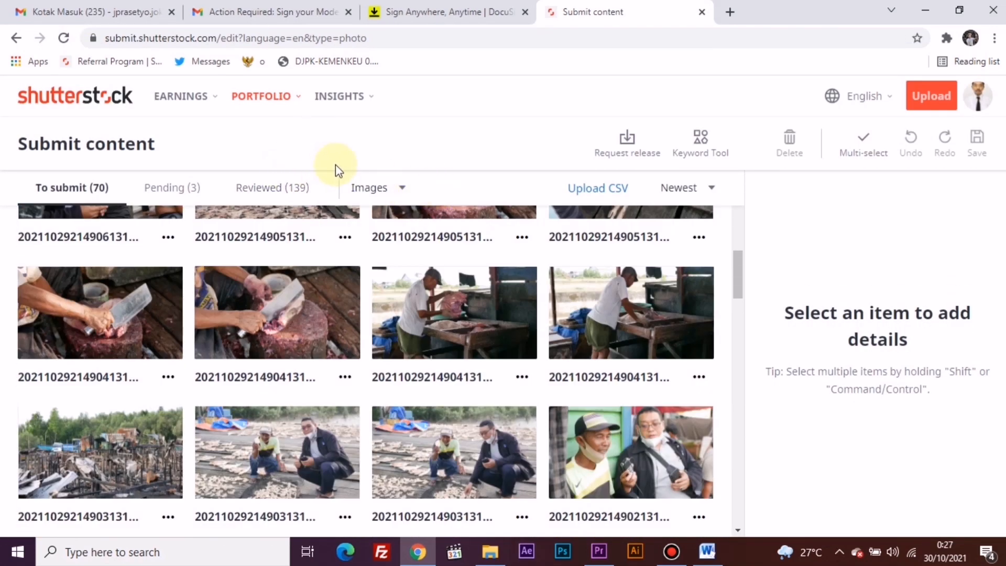
click(372, 186)
click(376, 220)
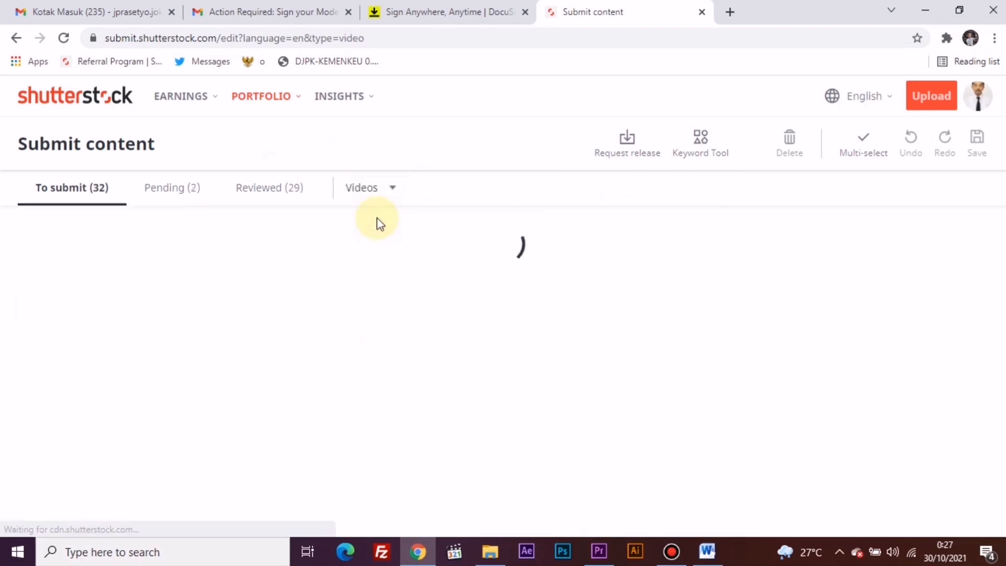
Step: Select the video P1310568.mp4 and start adding a release in its details
scroll(346, 356, down, 8)
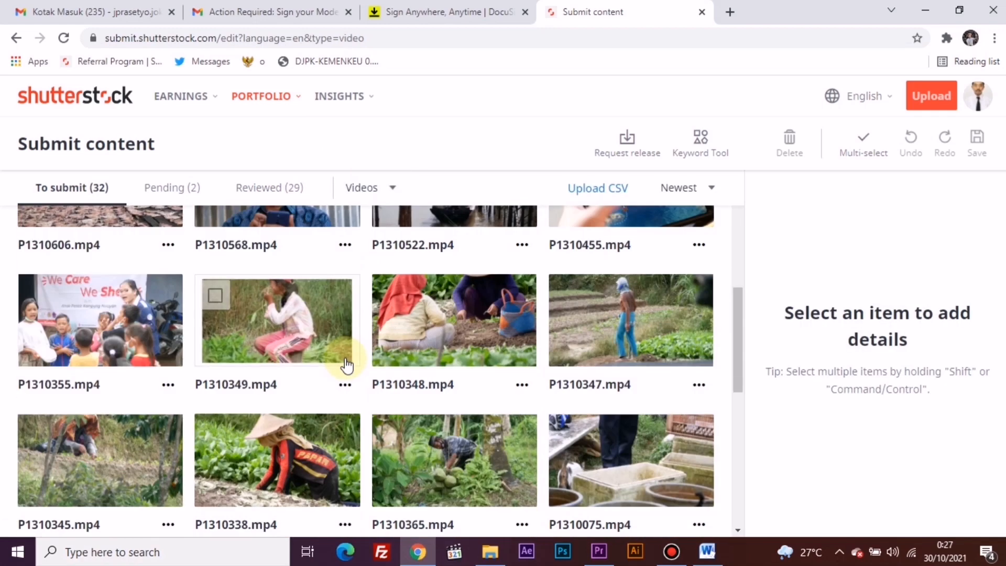
scroll(342, 361, up, 5)
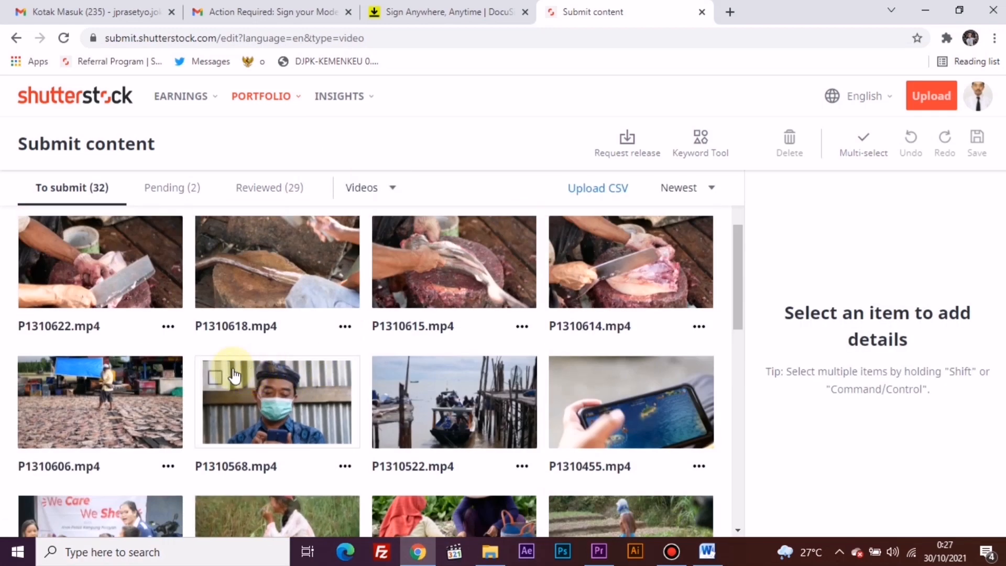
click(216, 379)
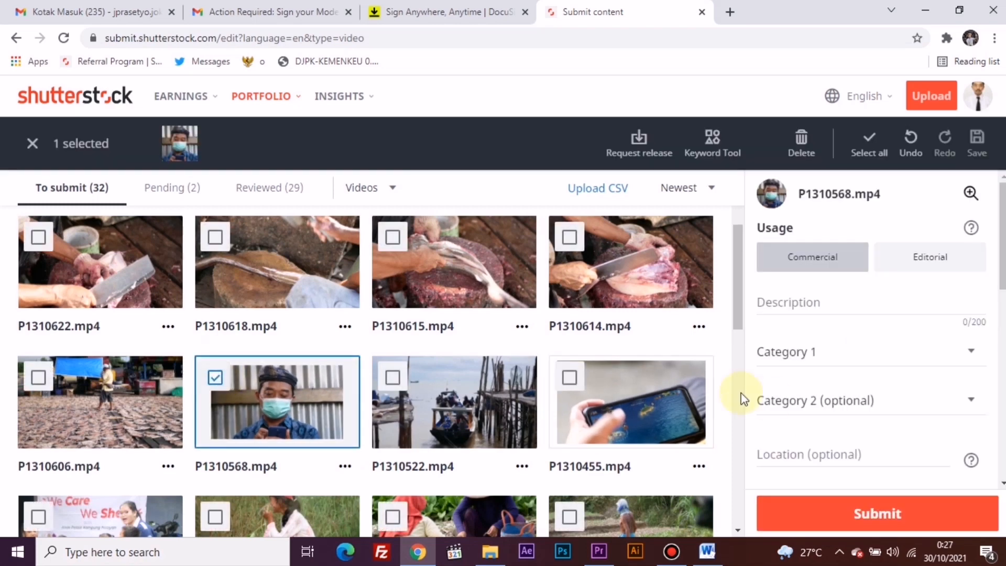
scroll(833, 399, down, 4)
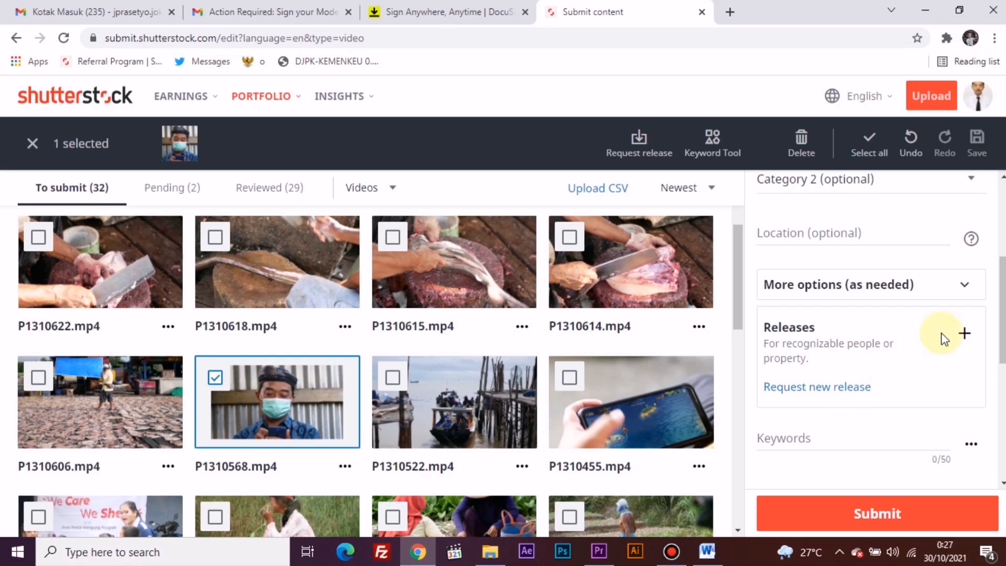
click(965, 332)
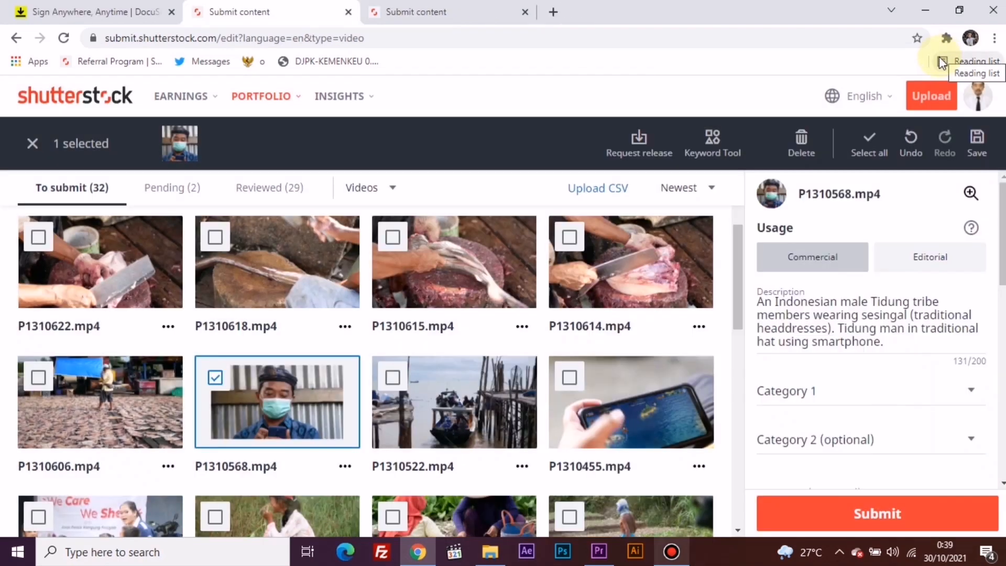
Step: Set Category 1 to People and Category 2 to Technology for the video P1310568.mp4
click(214, 378)
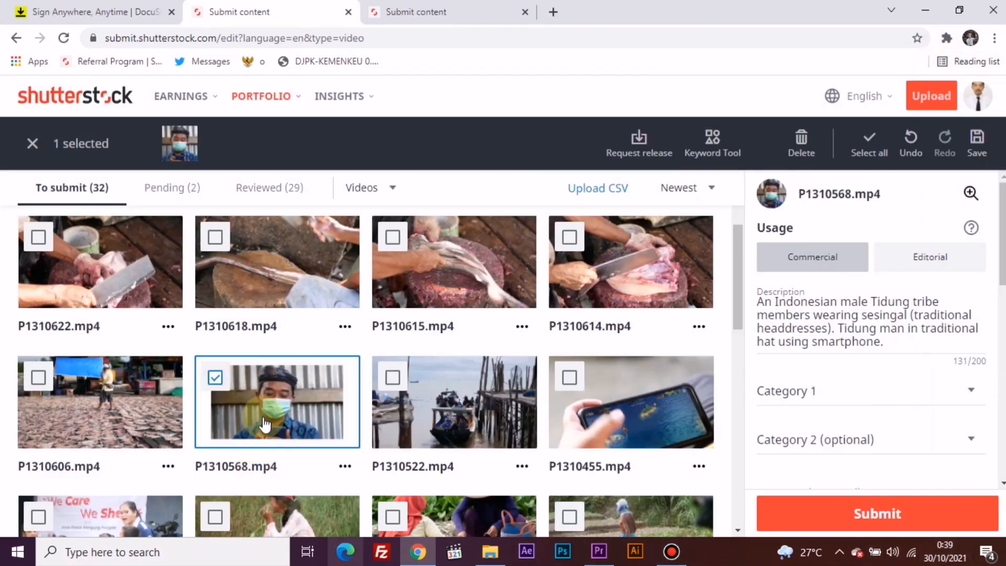
click(791, 399)
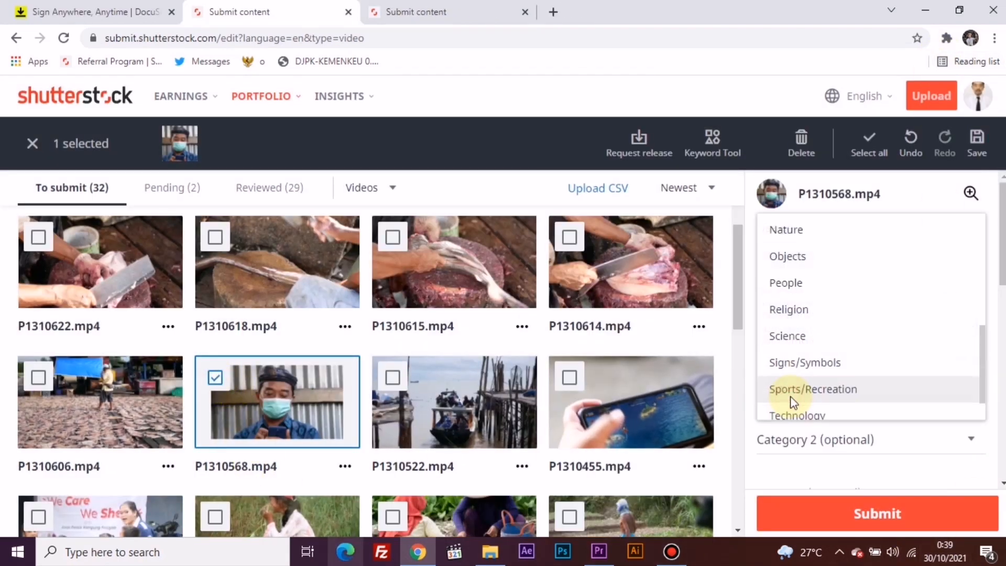
click(815, 284)
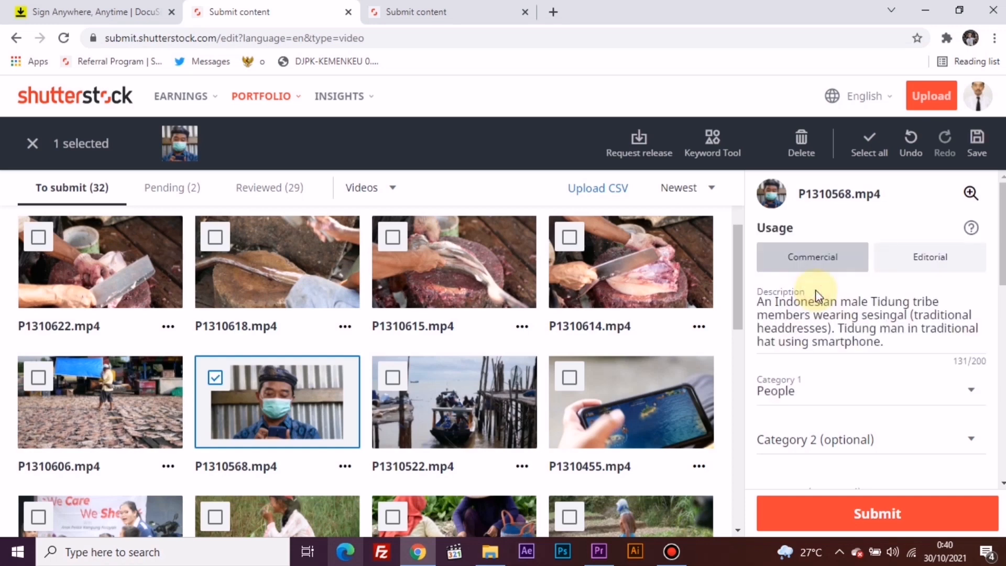
scroll(817, 299, down, 1)
click(813, 366)
scroll(813, 367, down, 5)
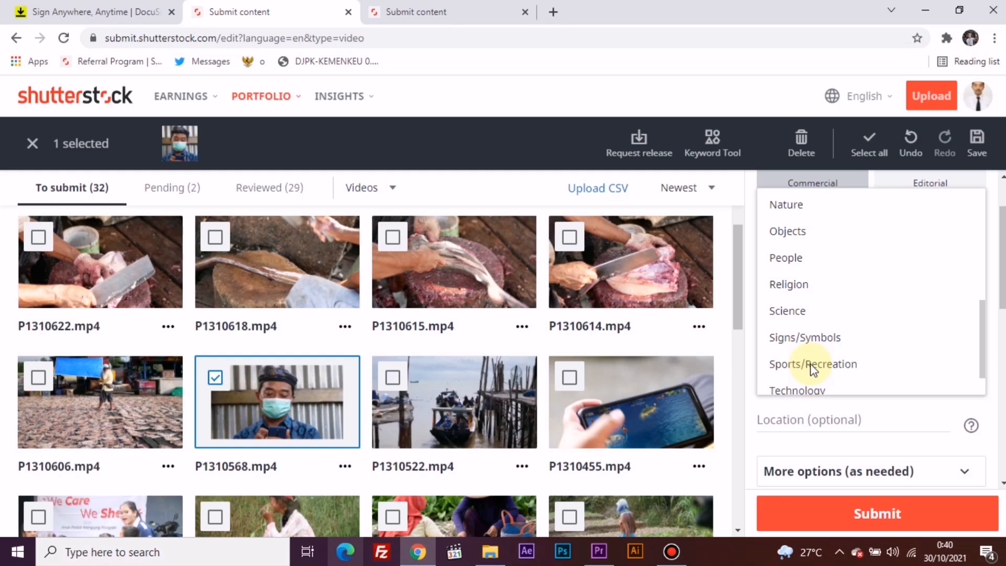
scroll(812, 366, down, 1)
click(811, 357)
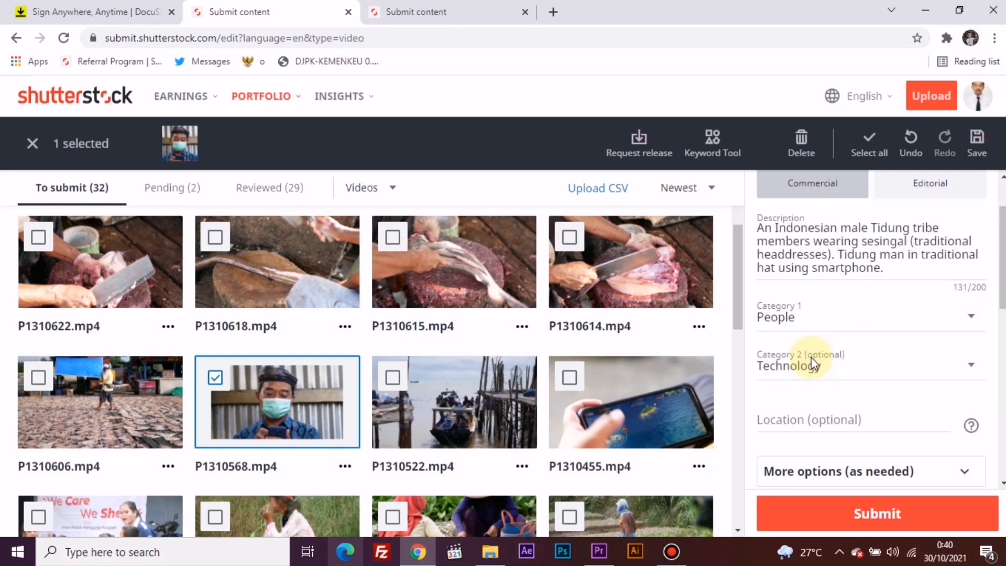
Step: Set the video's location to the suggested Tarakan, Tarakan City entry
scroll(811, 358, down, 1)
click(819, 345)
click(828, 383)
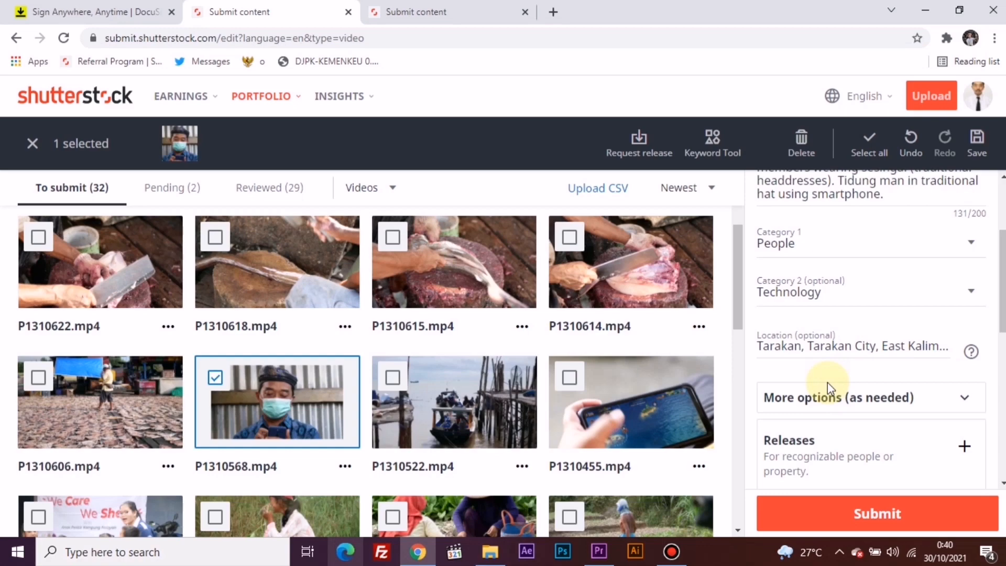
Step: Copy all keywords from the approved photo P1310274.JPG on the other Submit content page
scroll(828, 382, down, 4)
click(451, 6)
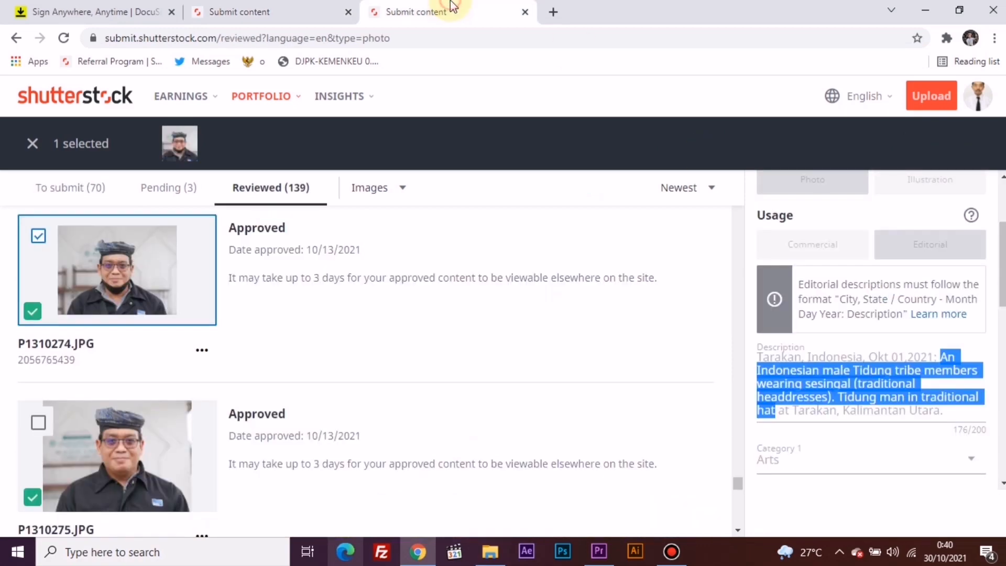
scroll(942, 420, down, 1)
scroll(942, 420, up, 1)
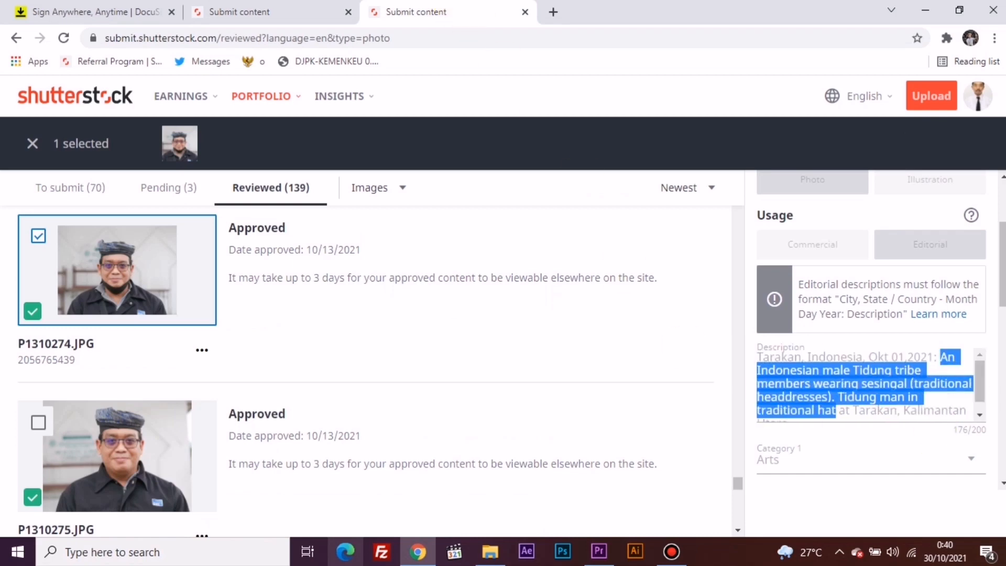
scroll(943, 237, down, 8)
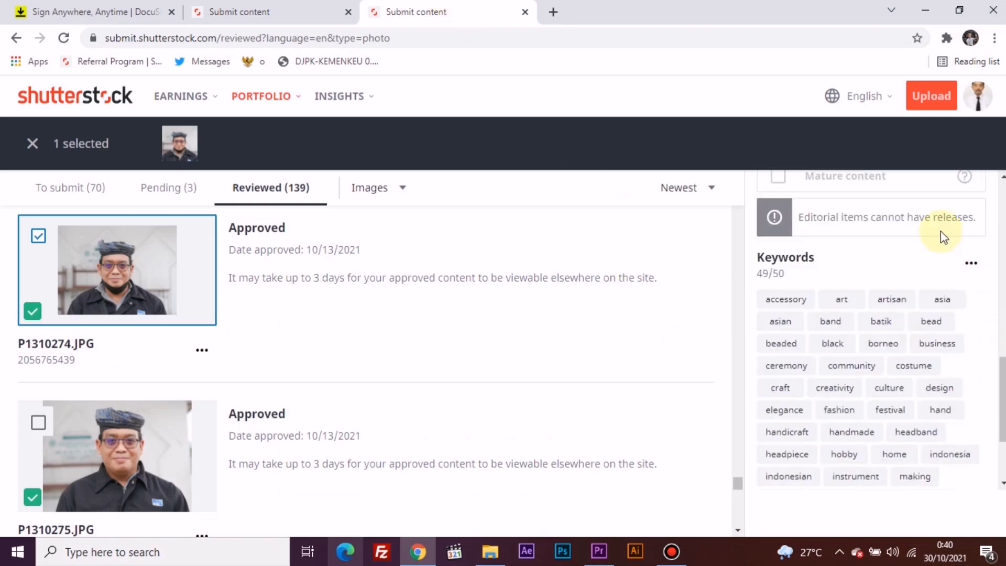
click(971, 262)
click(967, 264)
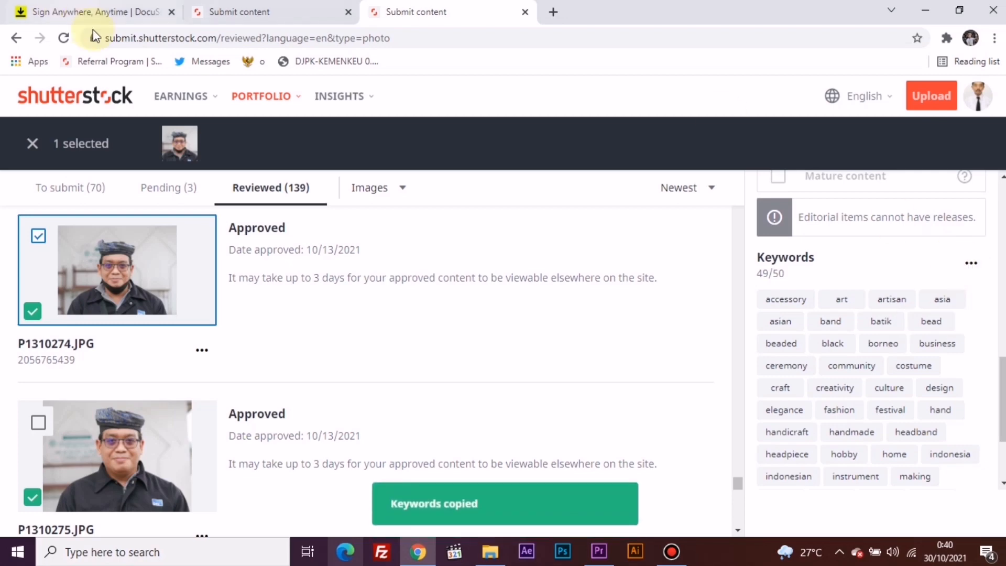
Step: Paste the copied keywords into the video P1310568.mp4 and mark all keywords as correctly spelled
click(255, 12)
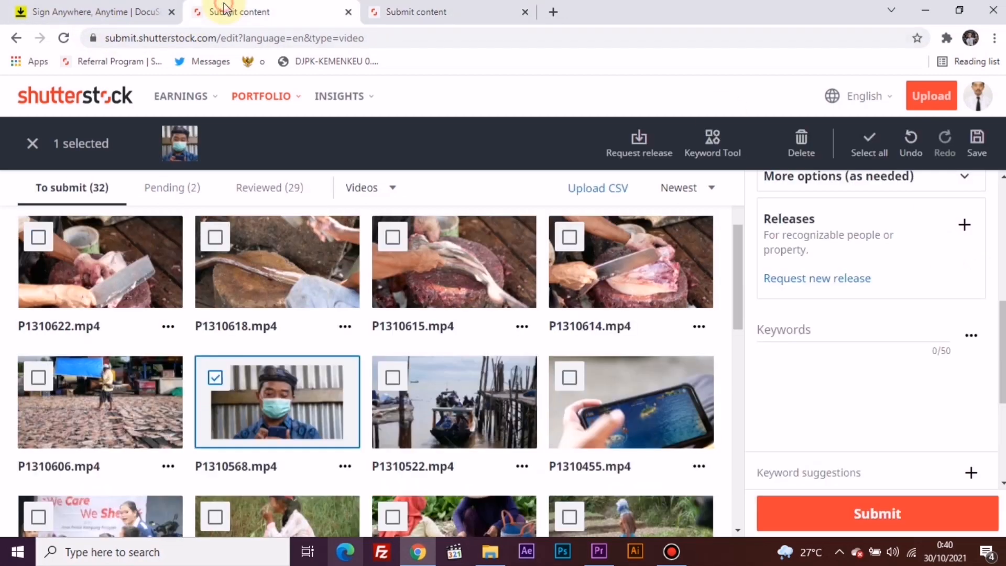
click(803, 330)
key(ctrl+v)
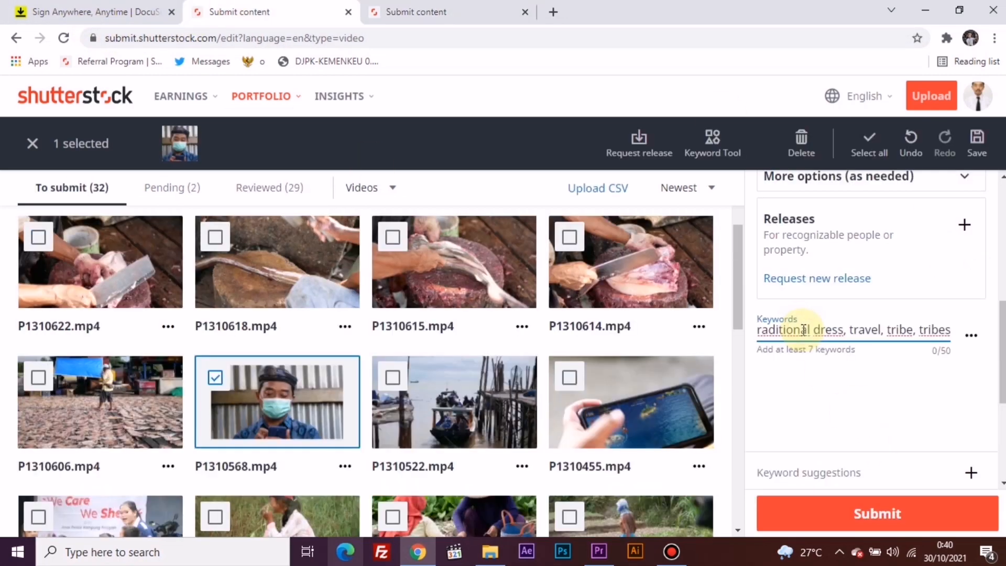
key(Return)
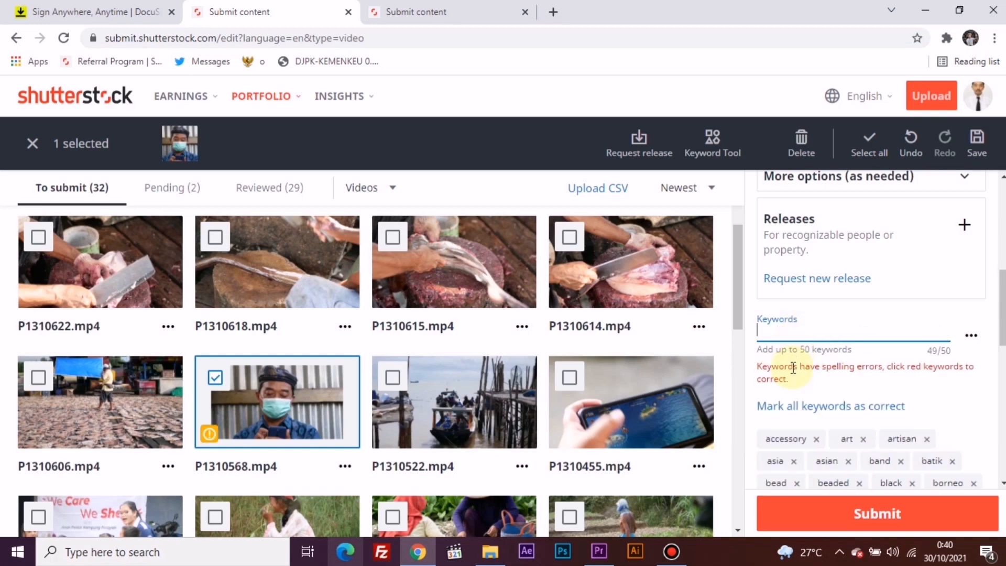
click(876, 405)
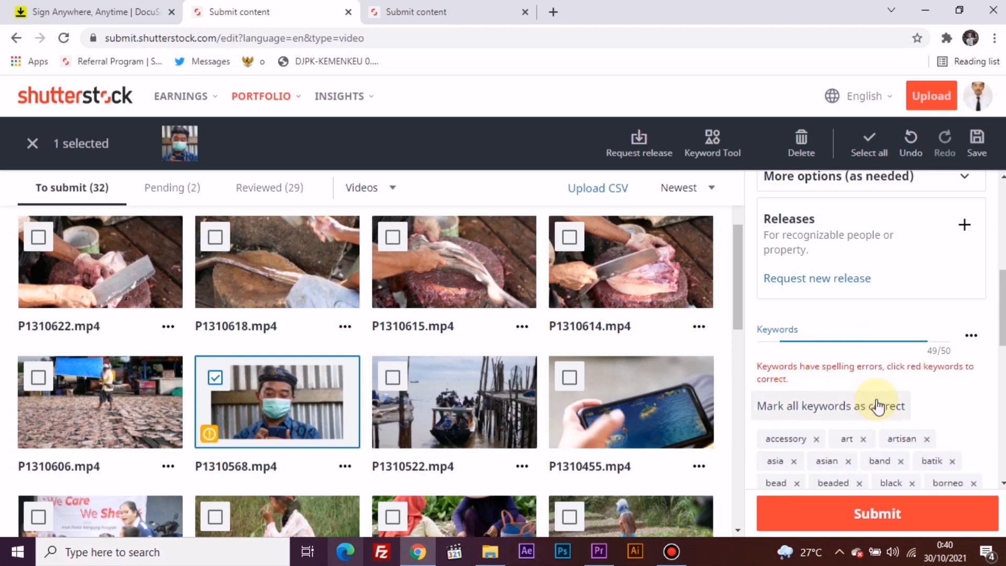
Step: Remove the keywords "festival" and "elegance" from the video's keyword list
scroll(878, 404, down, 5)
scroll(879, 404, up, 2)
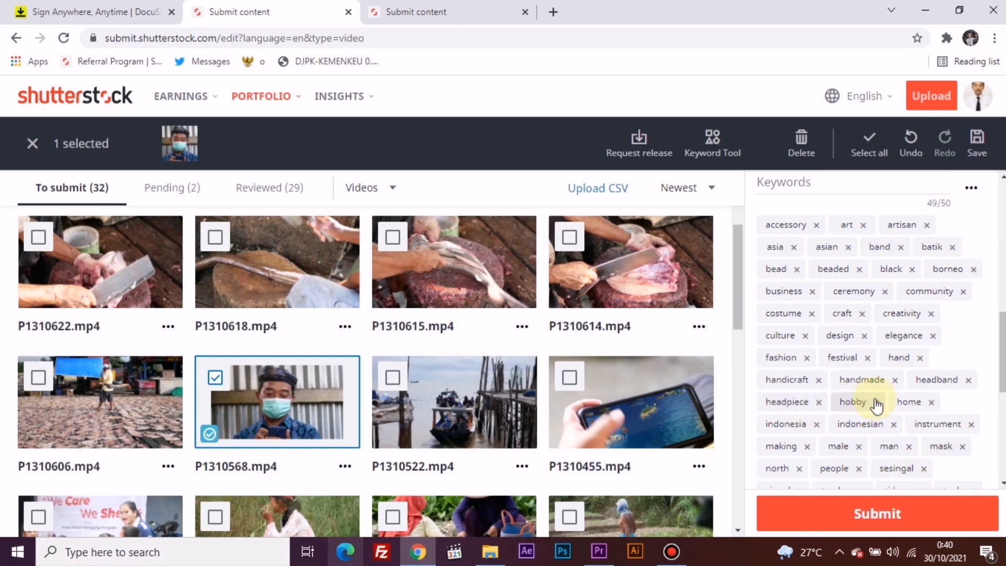
click(842, 357)
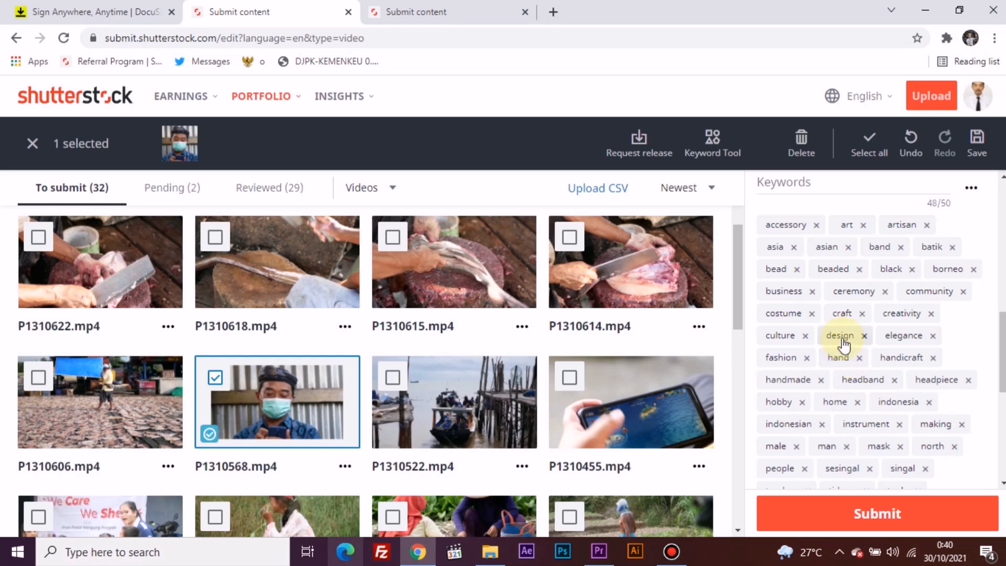
click(932, 335)
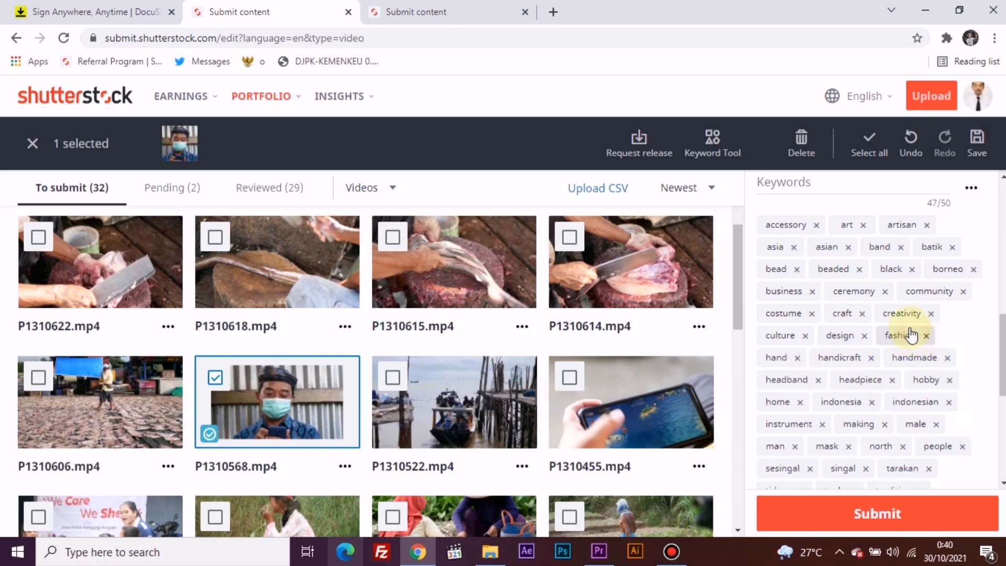
Step: Remove the keywords "craft" and "creativity" from the video's keyword list
click(860, 315)
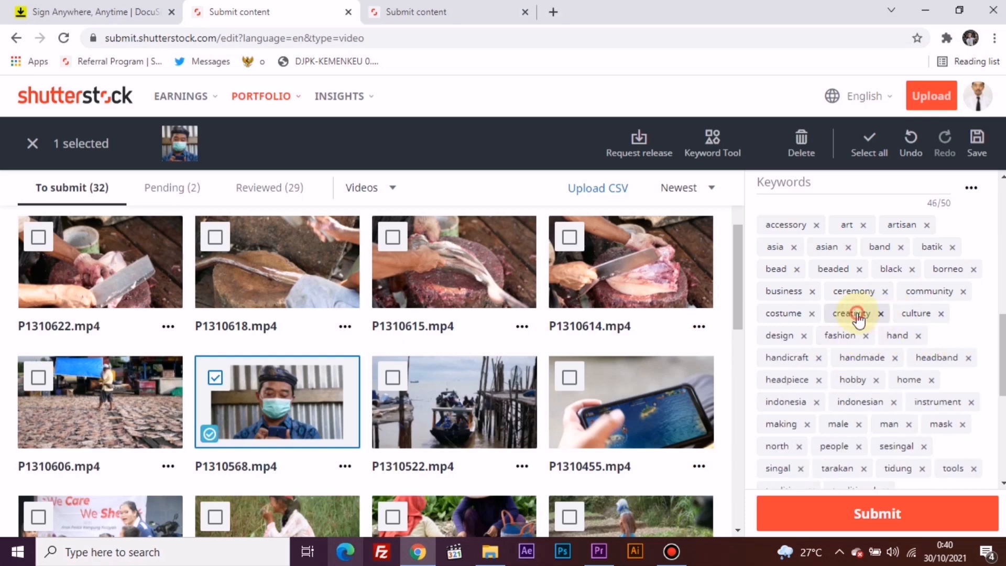
click(859, 314)
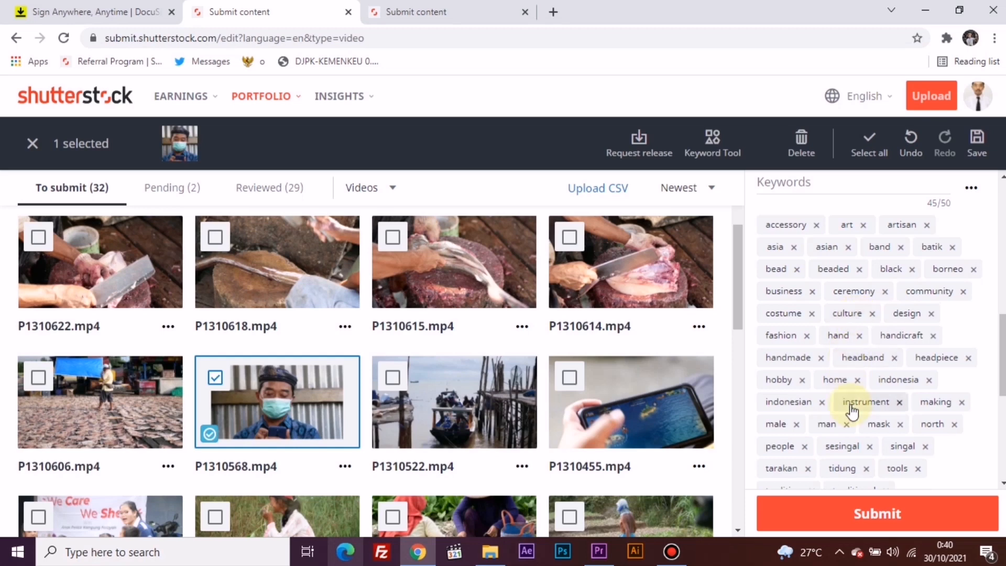
Step: Add the keywords "cell phone", "using" and "technology" to the video P1310568.mp4
scroll(854, 402, up, 5)
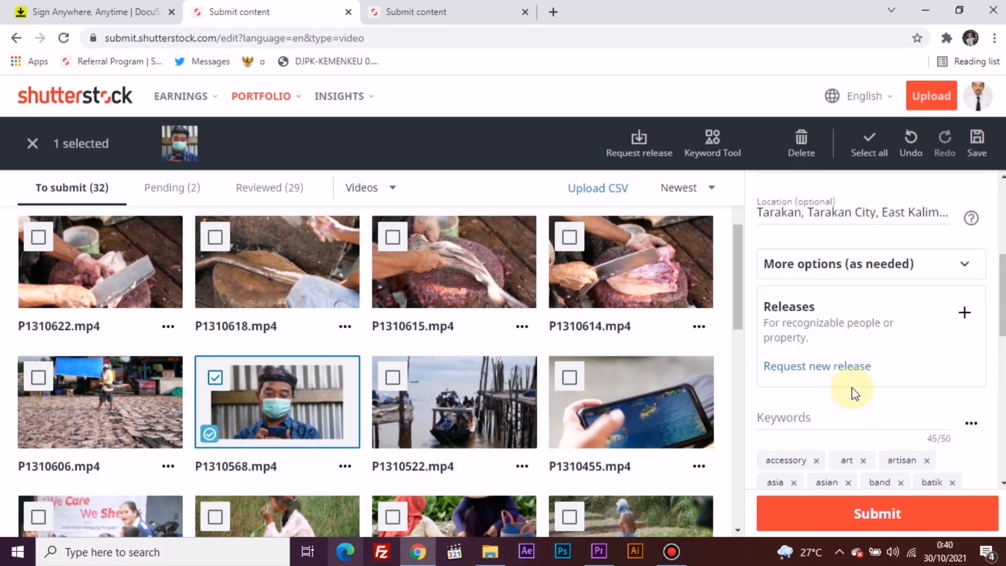
scroll(849, 373, down, 4)
click(825, 261)
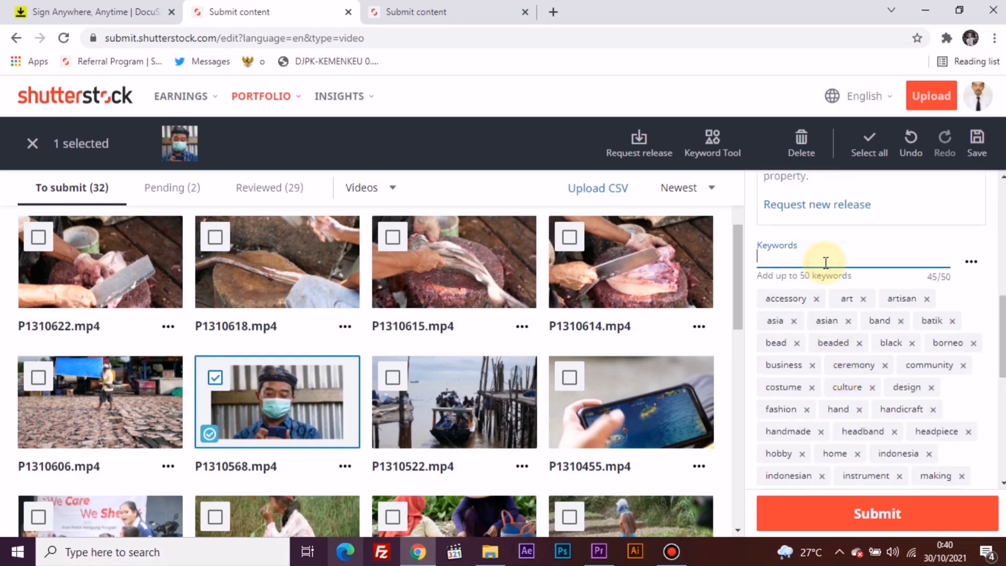
text(cell)
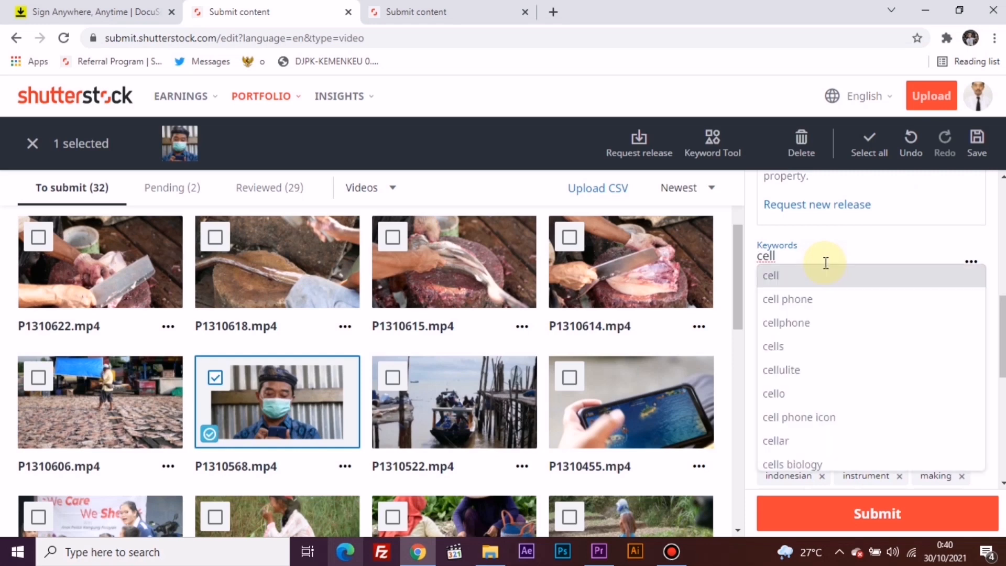
click(831, 299)
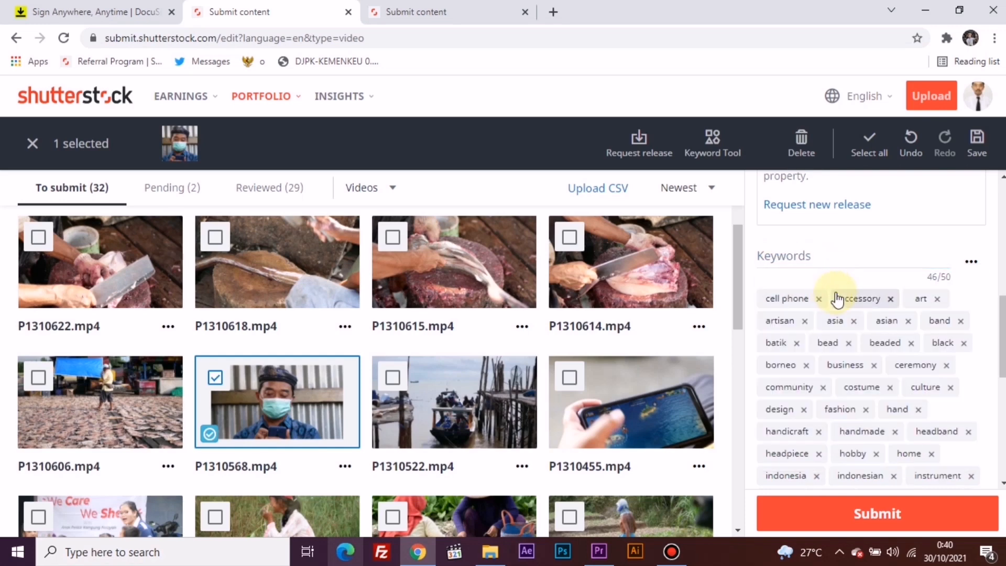
click(842, 261)
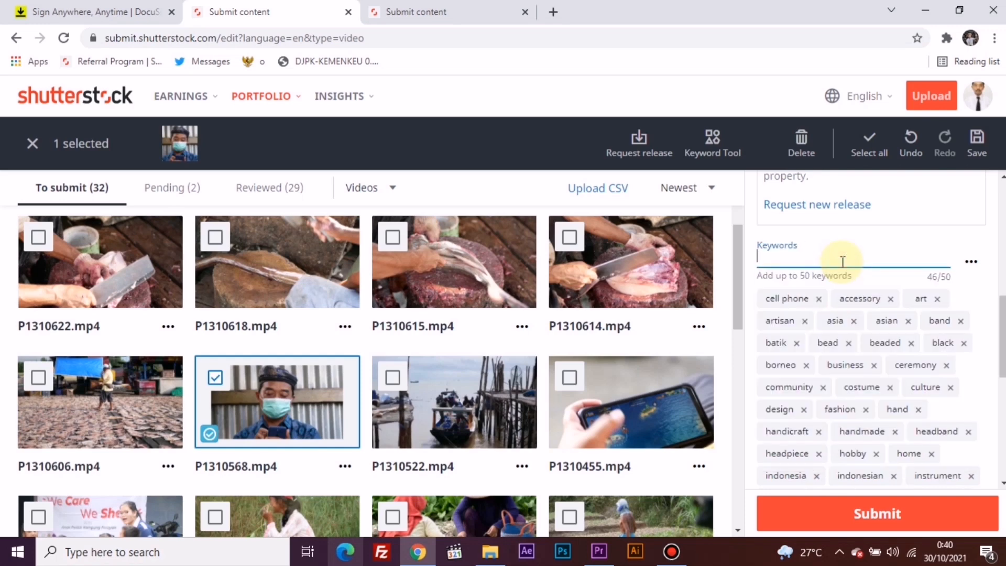
text(using)
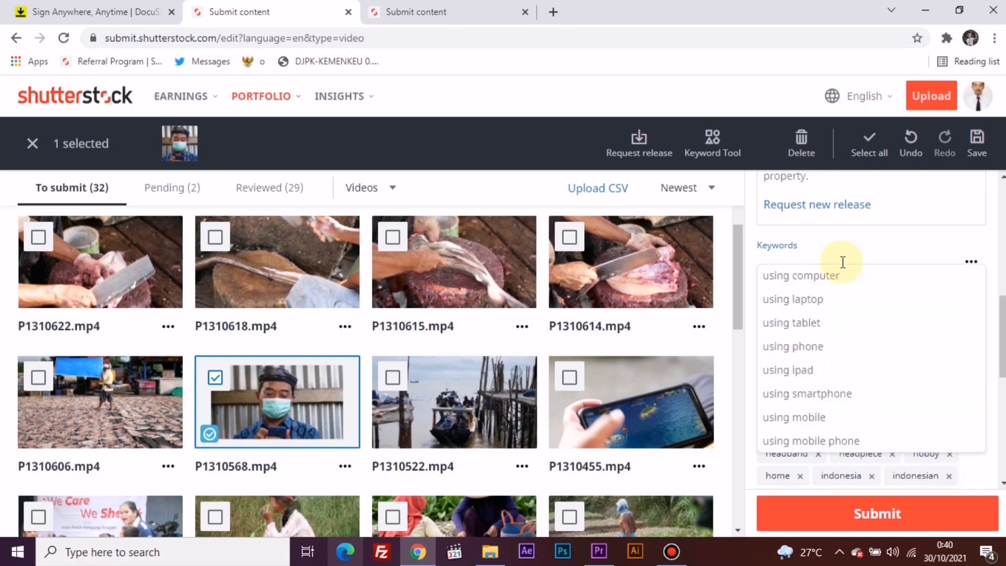
text(te)
text(ch)
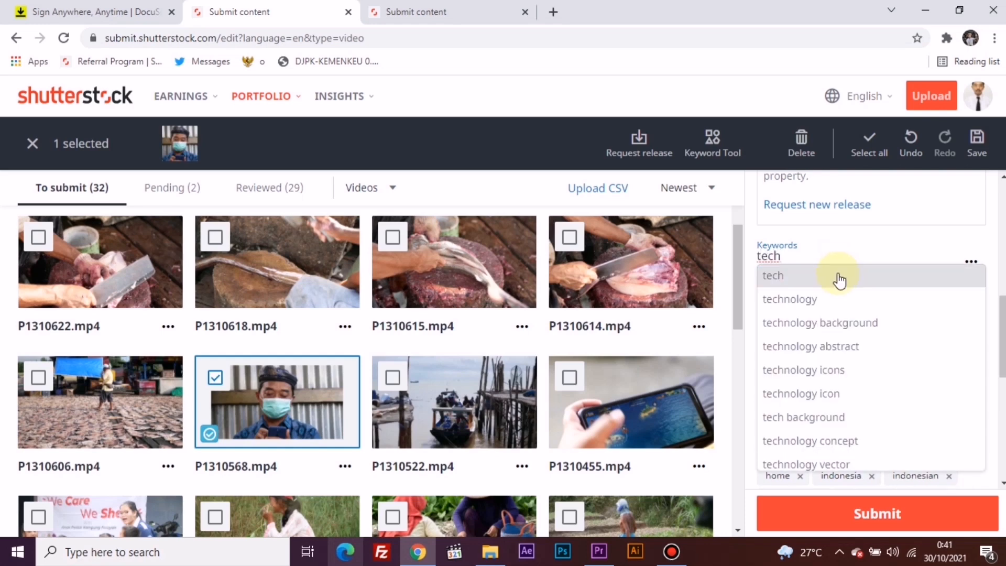
click(836, 301)
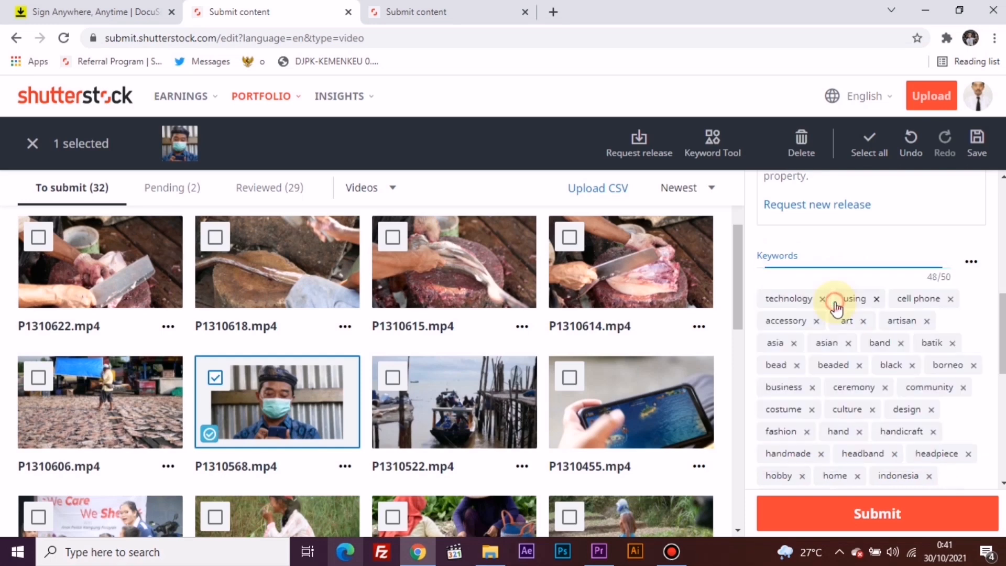
Step: Add the keywords "face" and "mask" to the video's keyword list
click(845, 259)
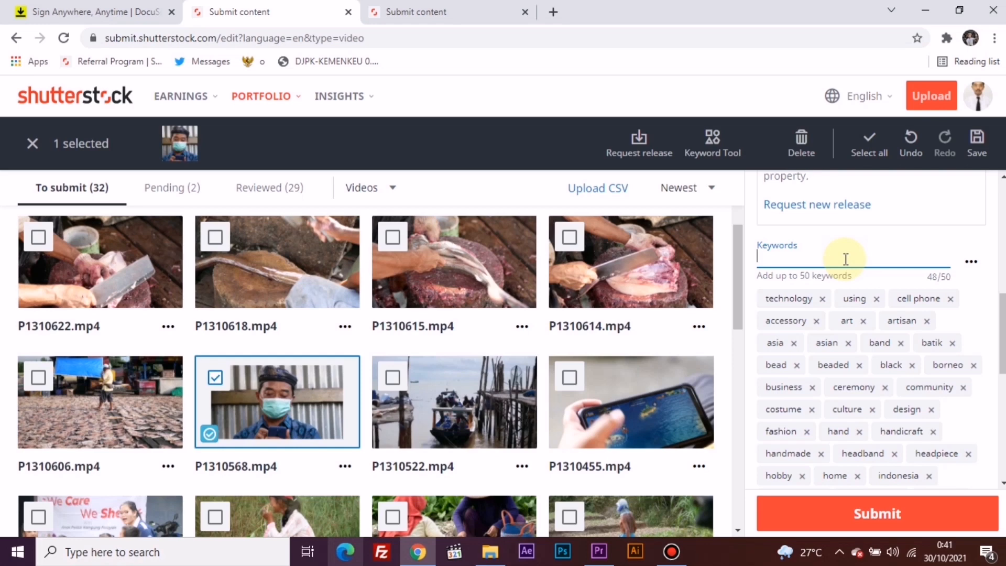
text(face)
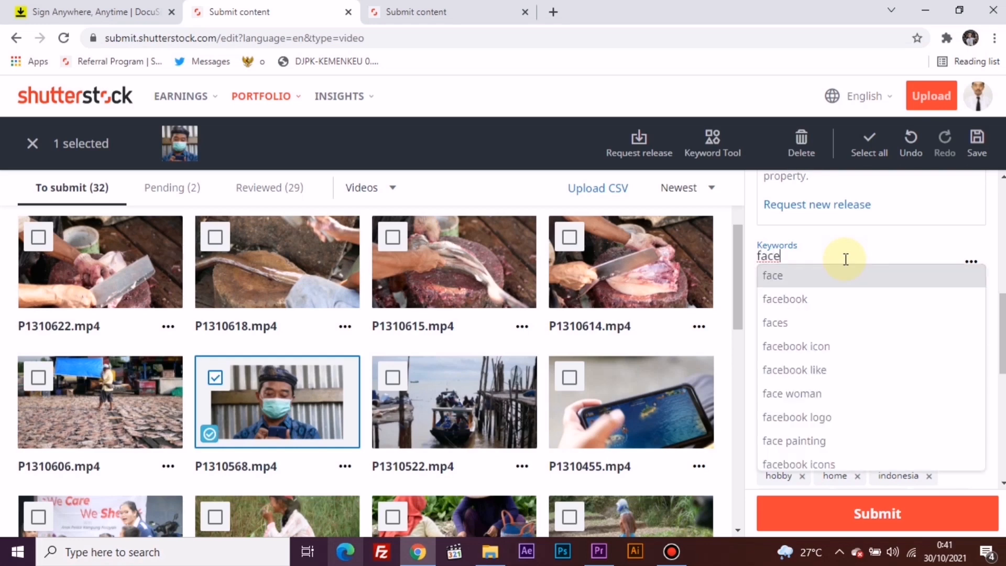
key(Return)
text(mask)
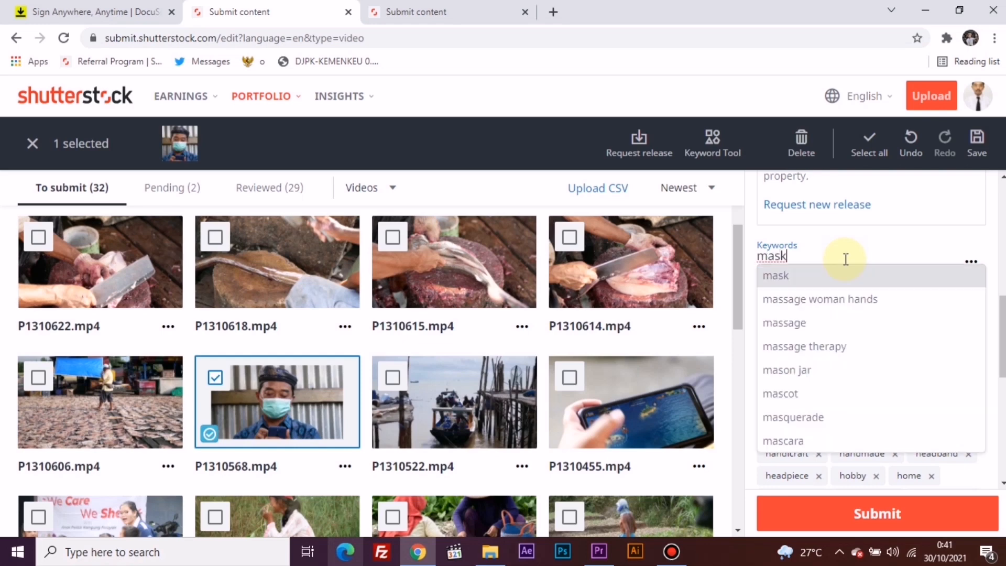
click(817, 280)
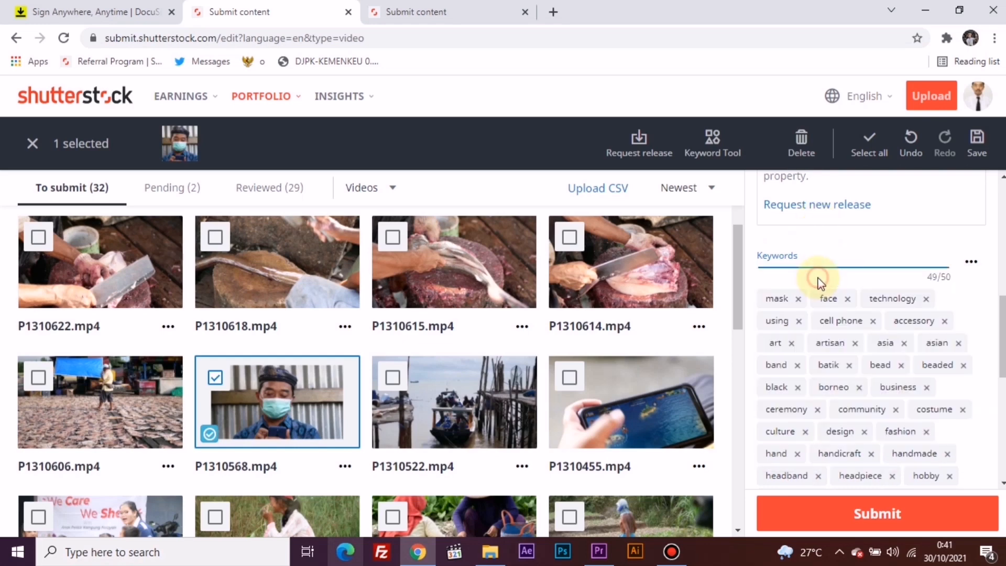
click(843, 250)
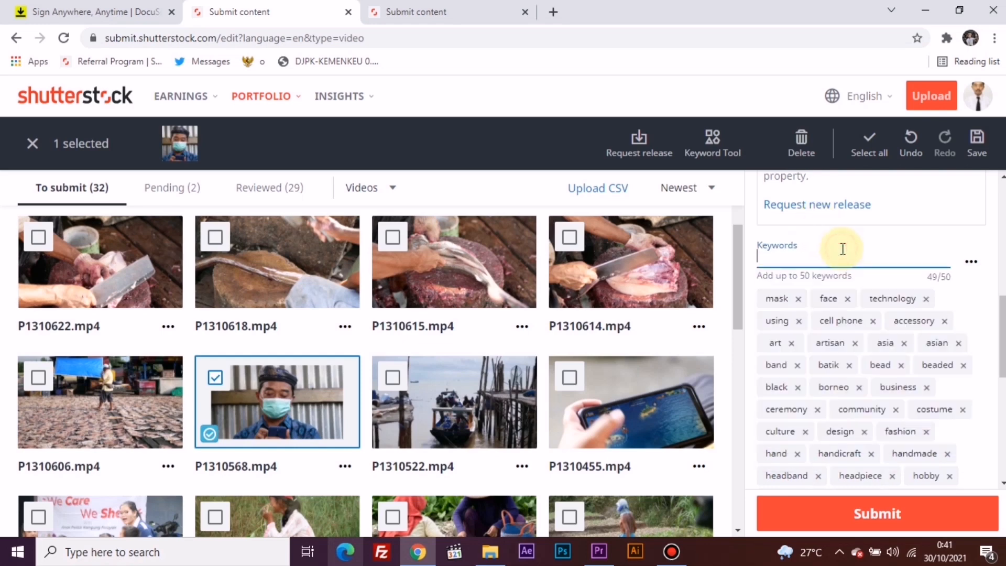
text(chatt)
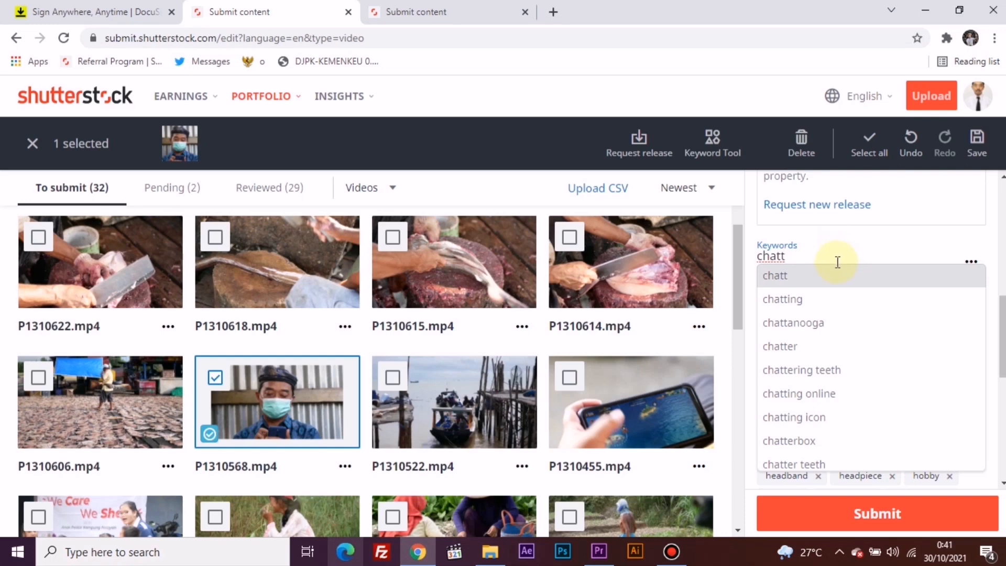
key(BackSpace)
key(BackSpace)
key(BackSpace)
key(BackSpace)
key(BackSpace)
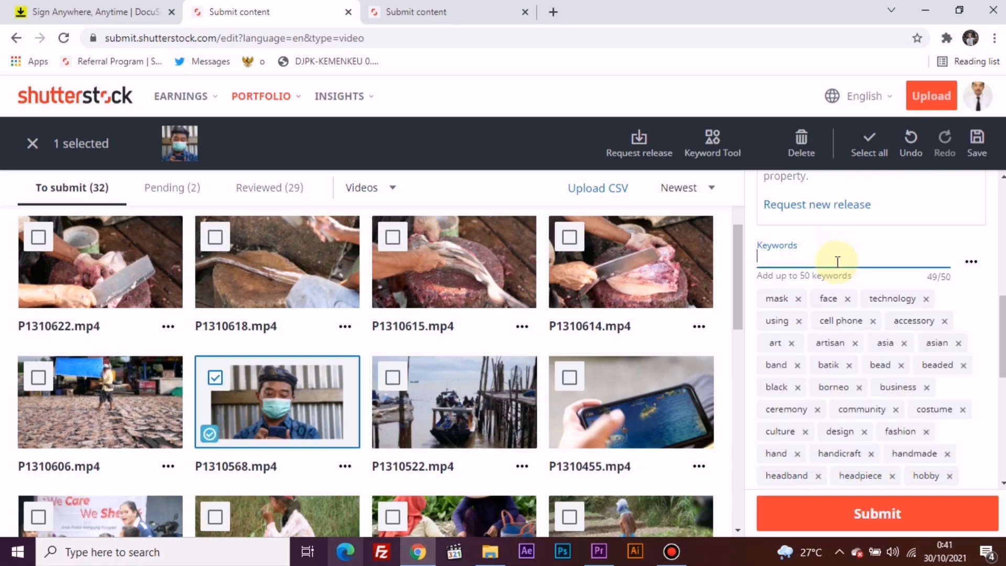
Step: Try the suggested keyword "texting" on the video and remove it again
text(text)
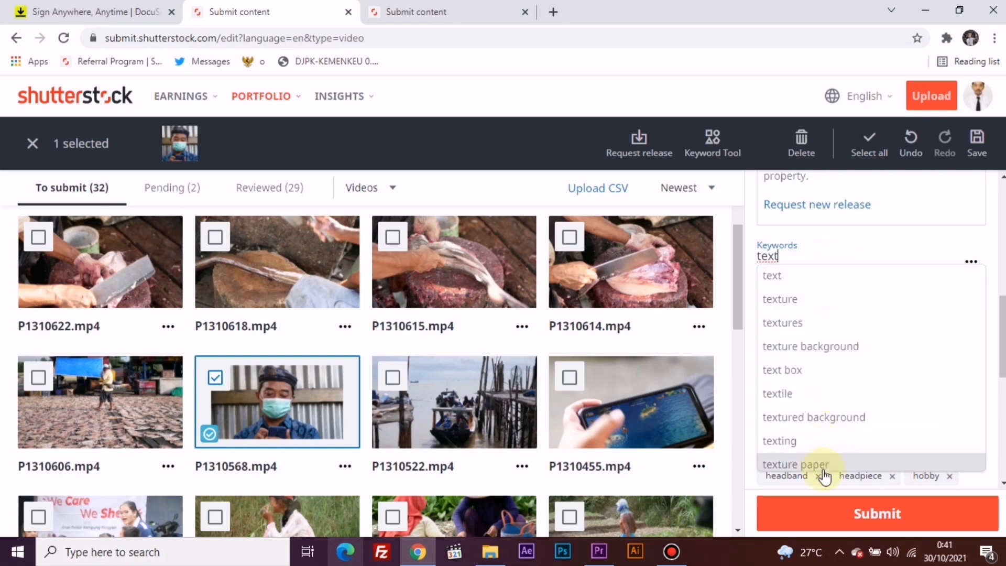
click(824, 442)
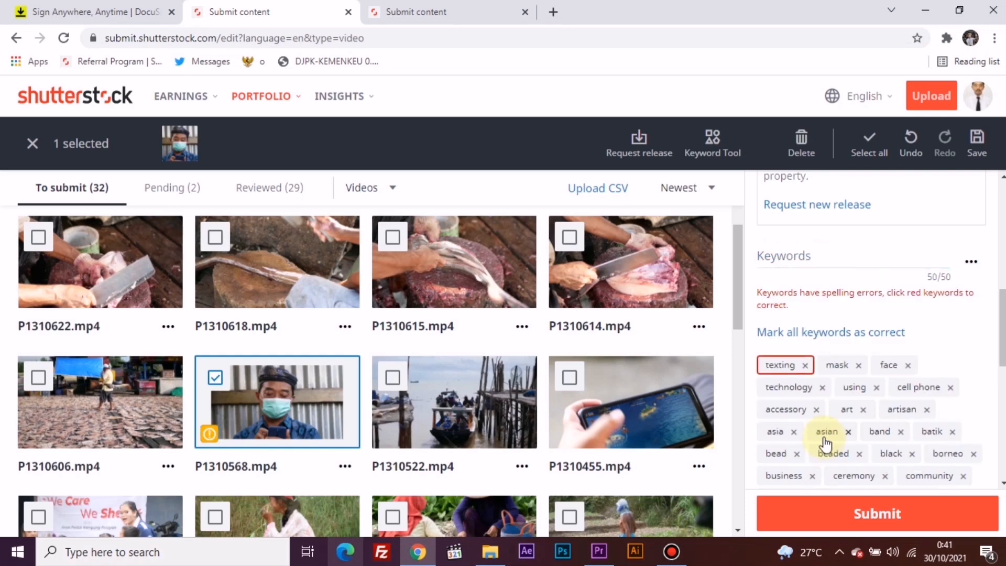
click(805, 365)
Step: Try to add the suggested keyword "message" to the video's keyword list
click(826, 253)
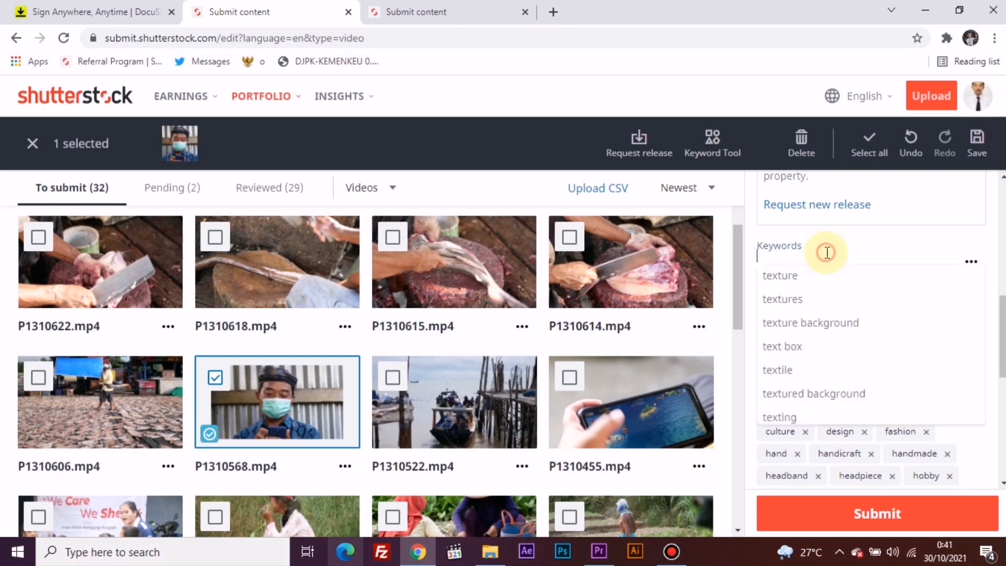
text(mass)
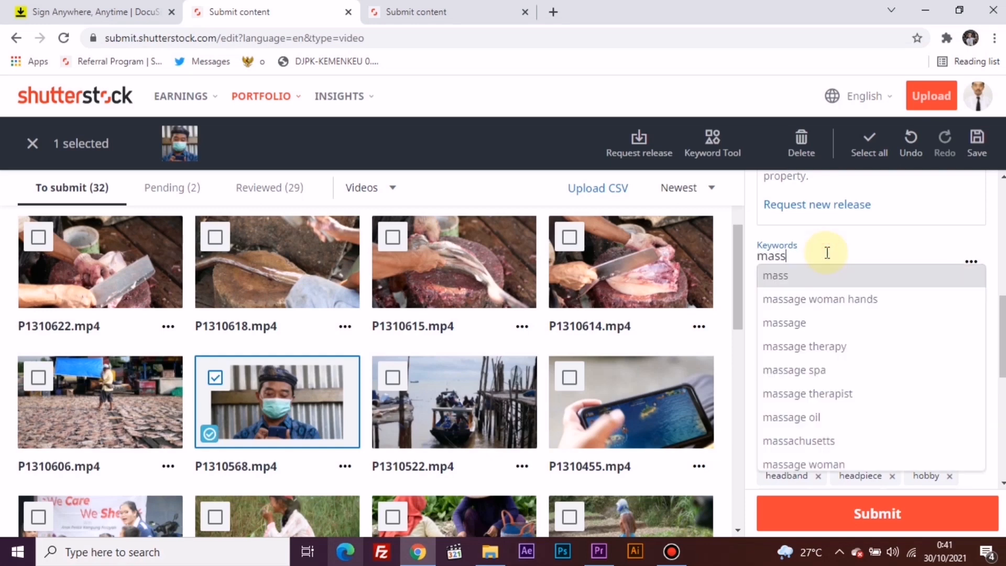
key(BackSpace)
key(BackSpace)
key(BackSpace)
text(essa)
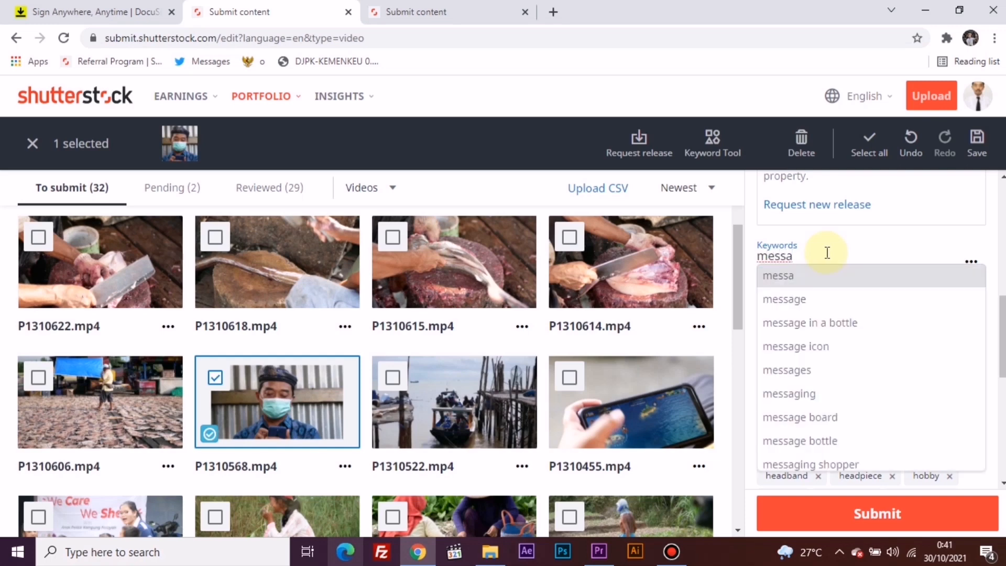
click(817, 299)
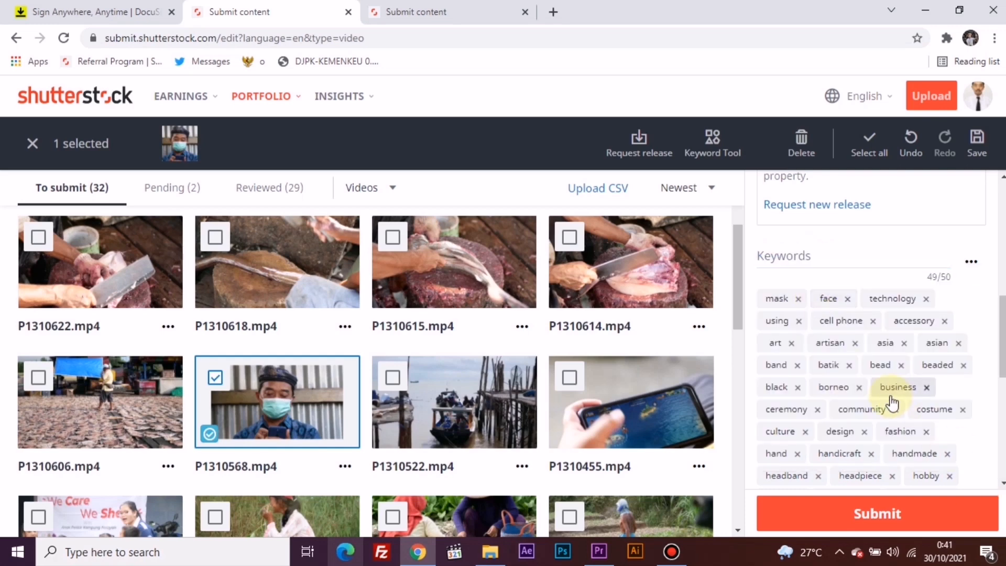
Step: Add the suggested keyword "expression" to the video's keyword list
click(893, 257)
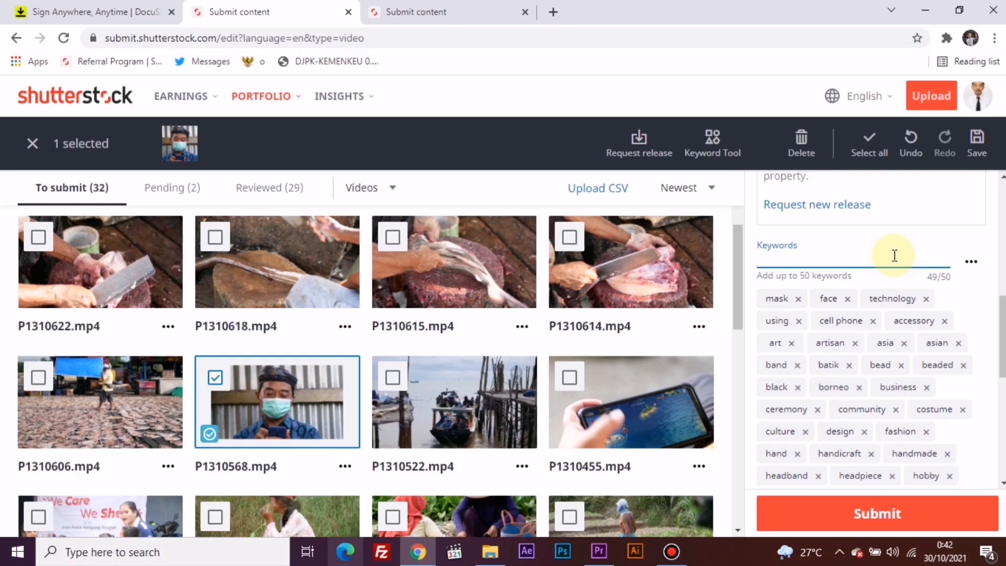
text(express)
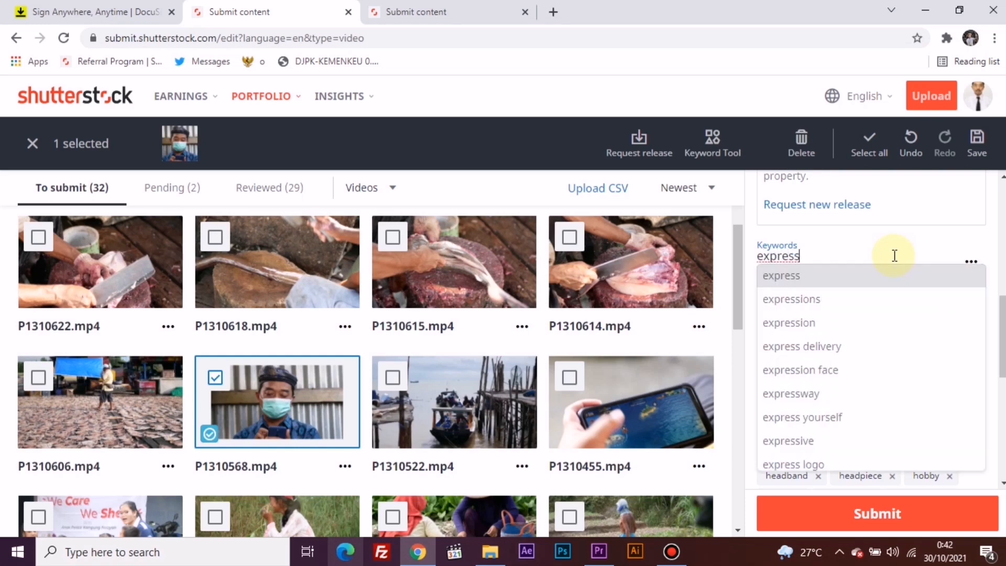
click(847, 322)
Step: Start a new digital release request for the video with Model release as its type
scroll(848, 322, up, 5)
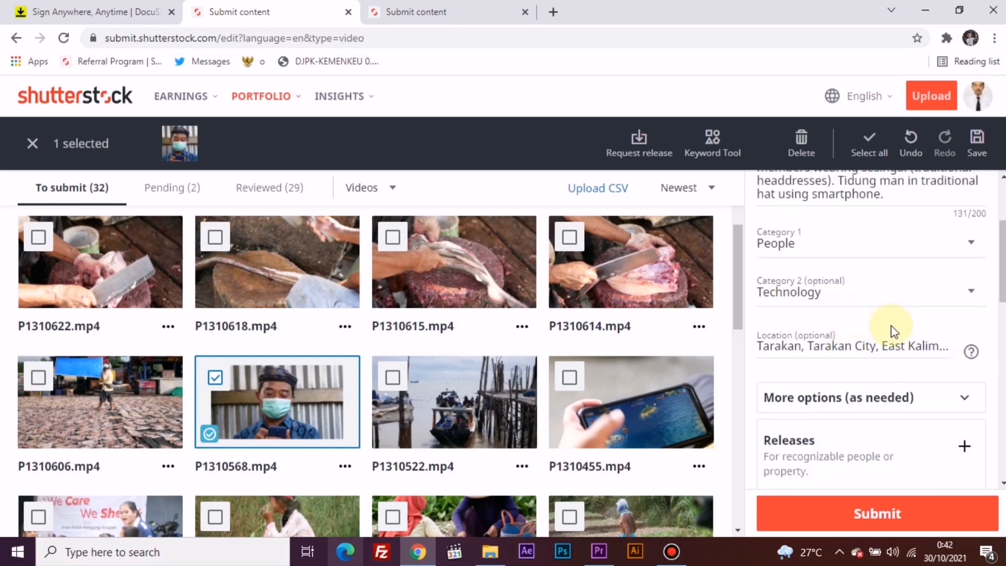
scroll(891, 331, down, 3)
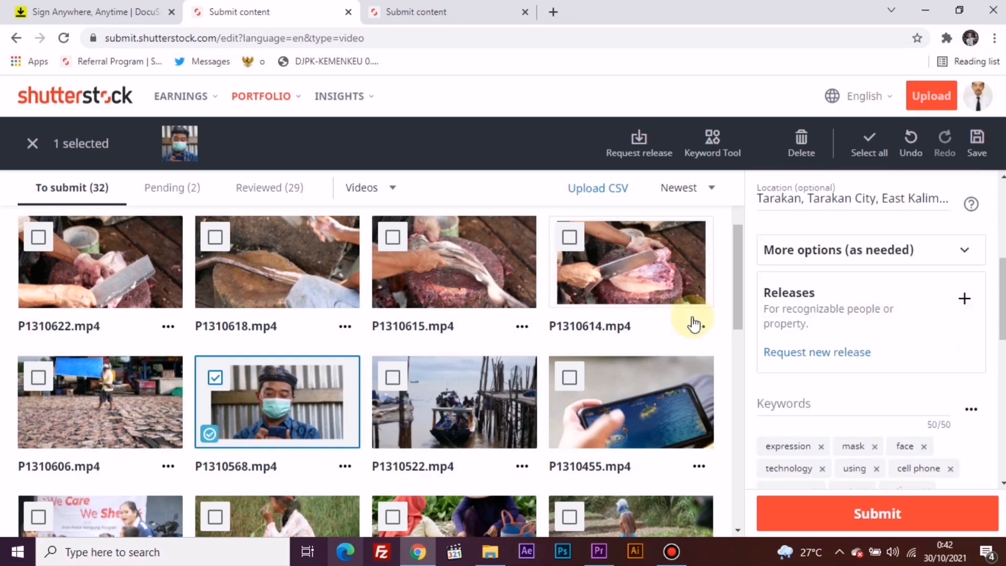
click(804, 354)
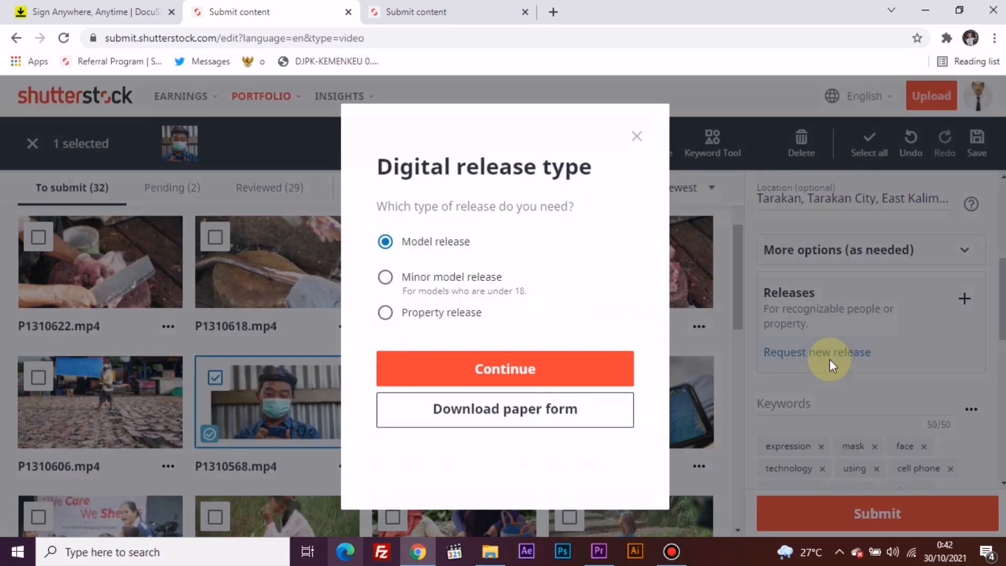
click(492, 368)
Step: Enter the model's full name in the release request and fill in the model's saved e-mail address
click(492, 317)
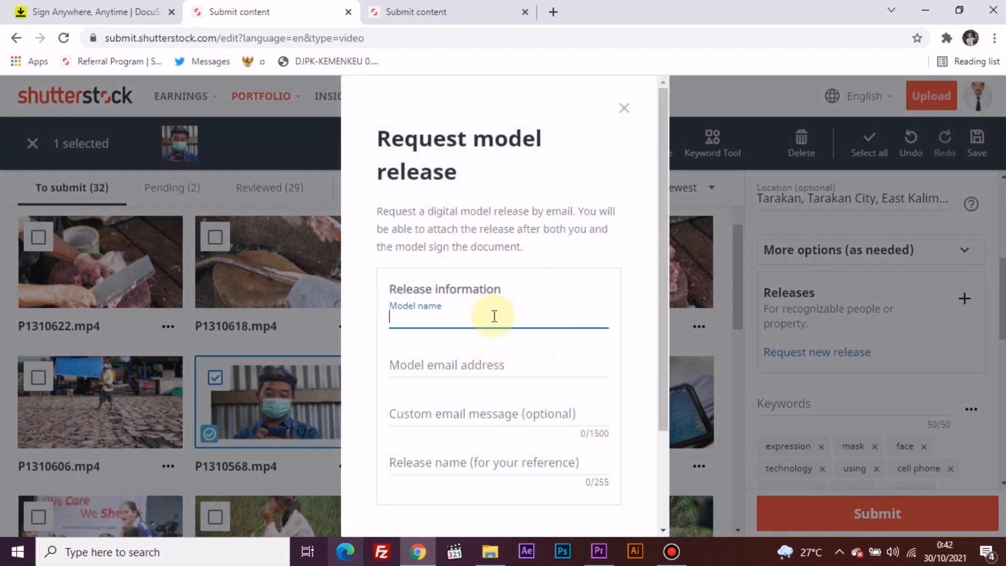
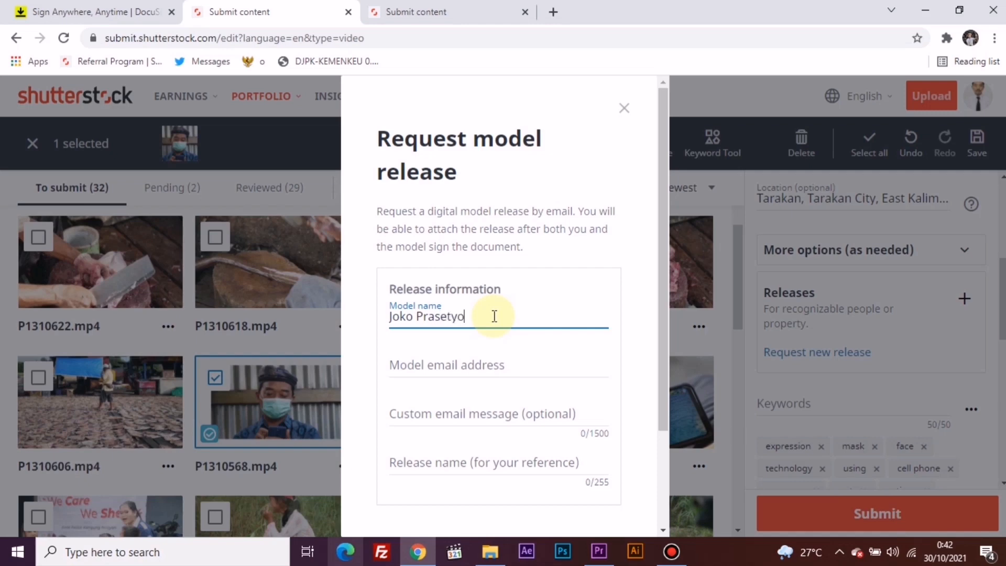
click(455, 354)
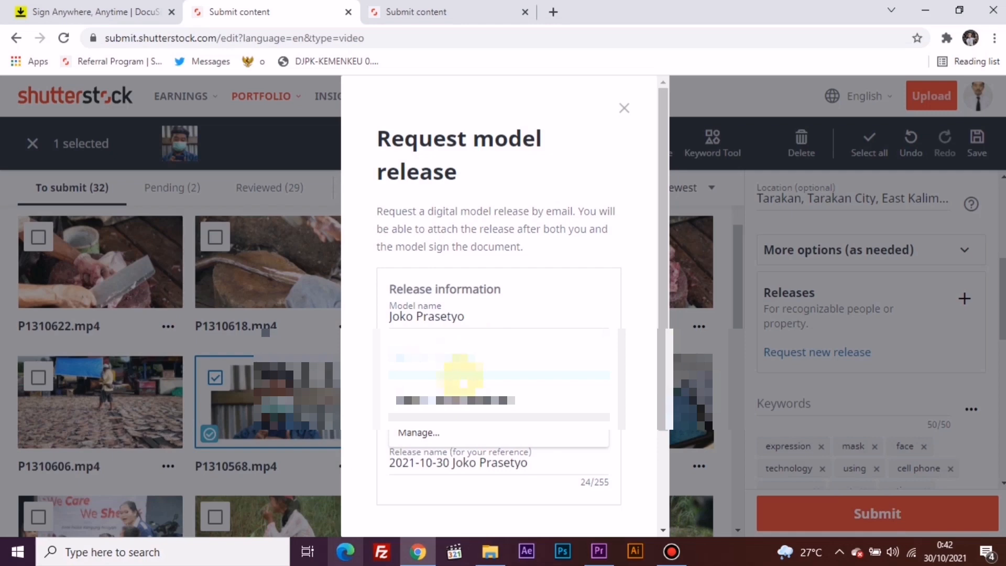
click(461, 399)
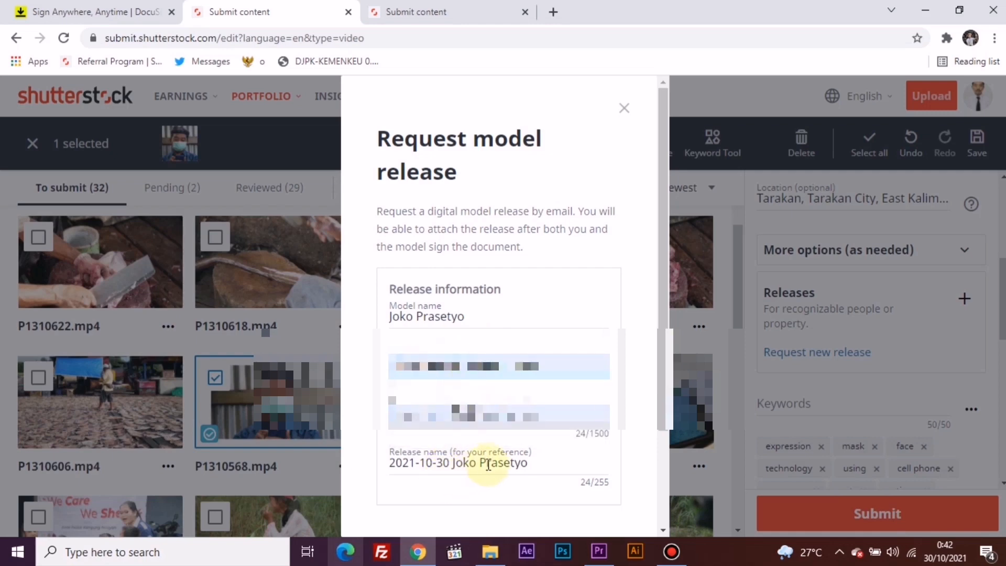
Step: Append "11" to the suggested release name and create the model release for signing
click(537, 465)
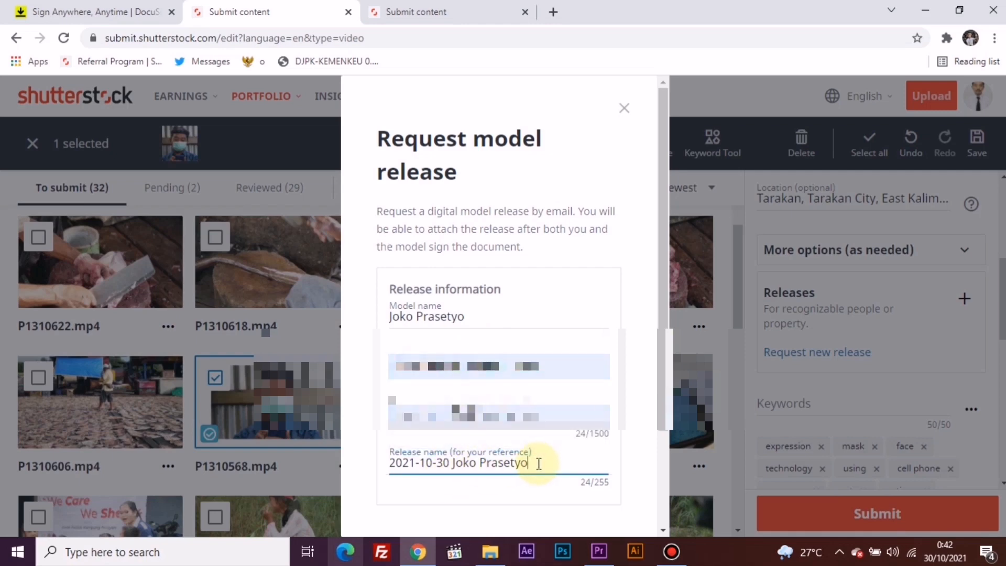
text(11)
scroll(534, 461, down, 3)
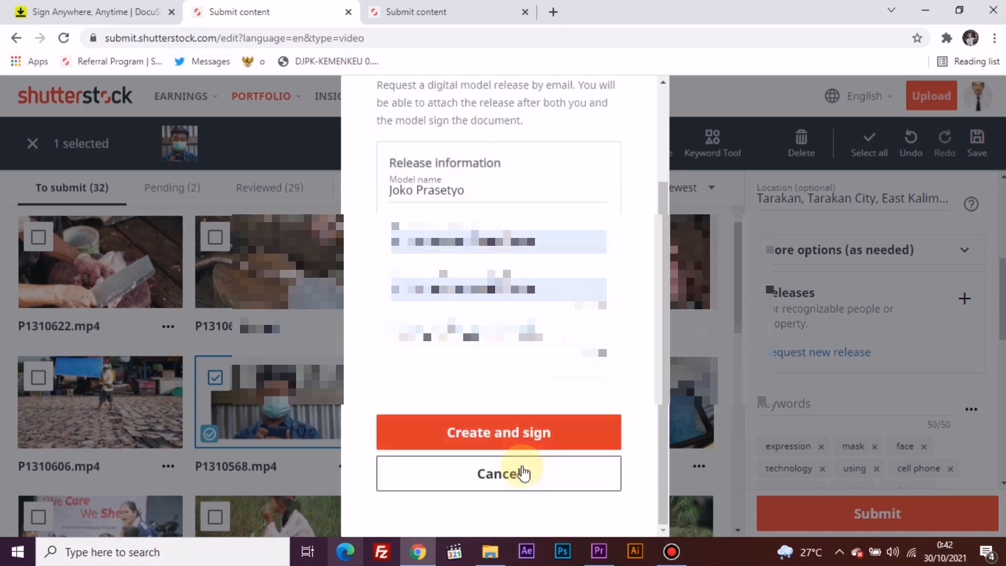
click(532, 447)
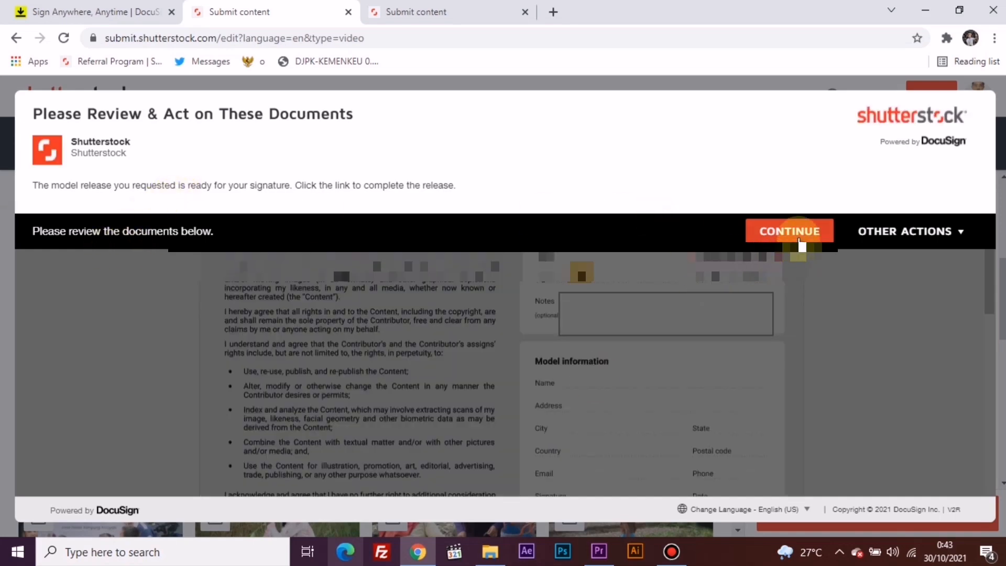
Step: Continue to the release document, add the contributor's signature, and finish the signing
click(799, 241)
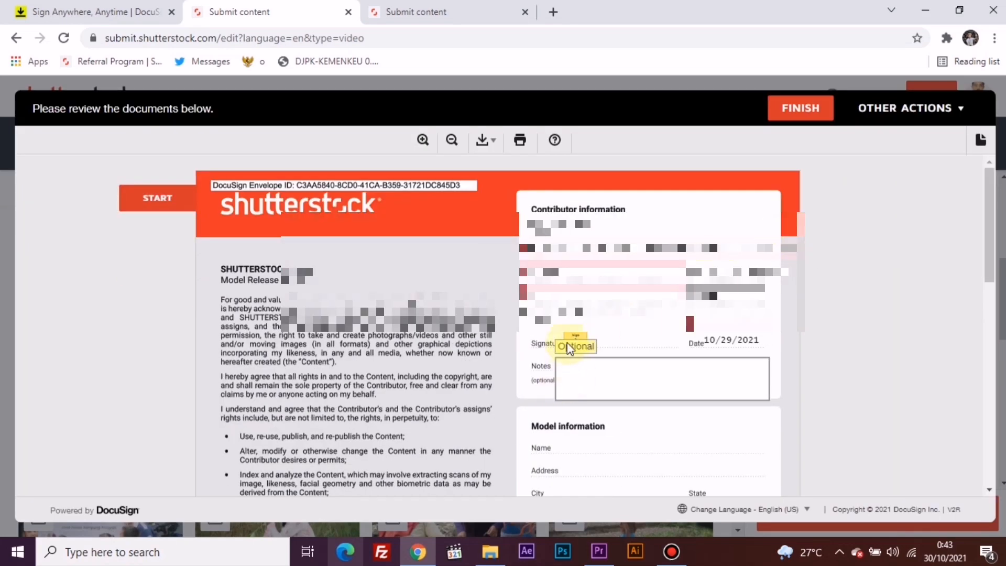
click(574, 342)
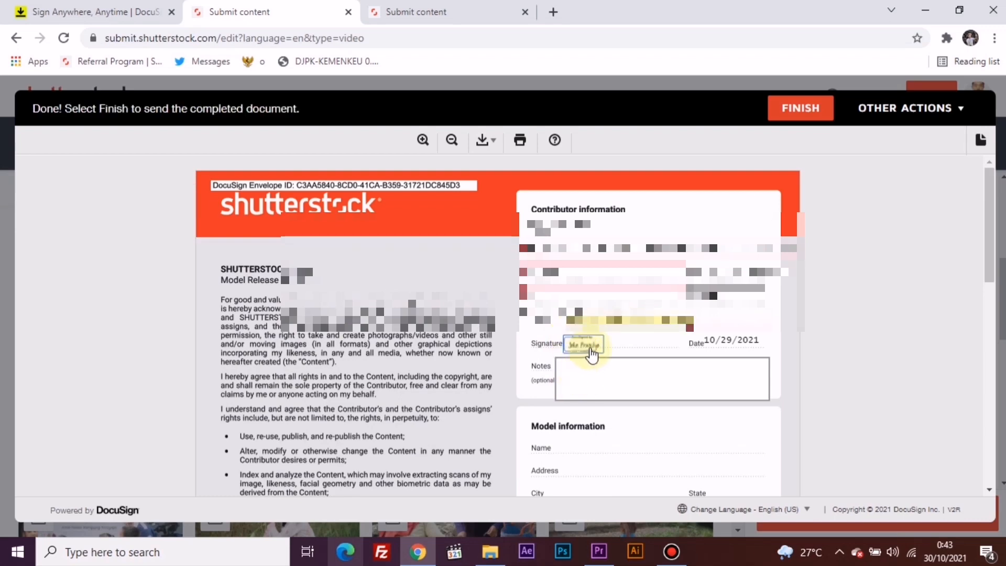
scroll(582, 388, down, 10)
click(517, 414)
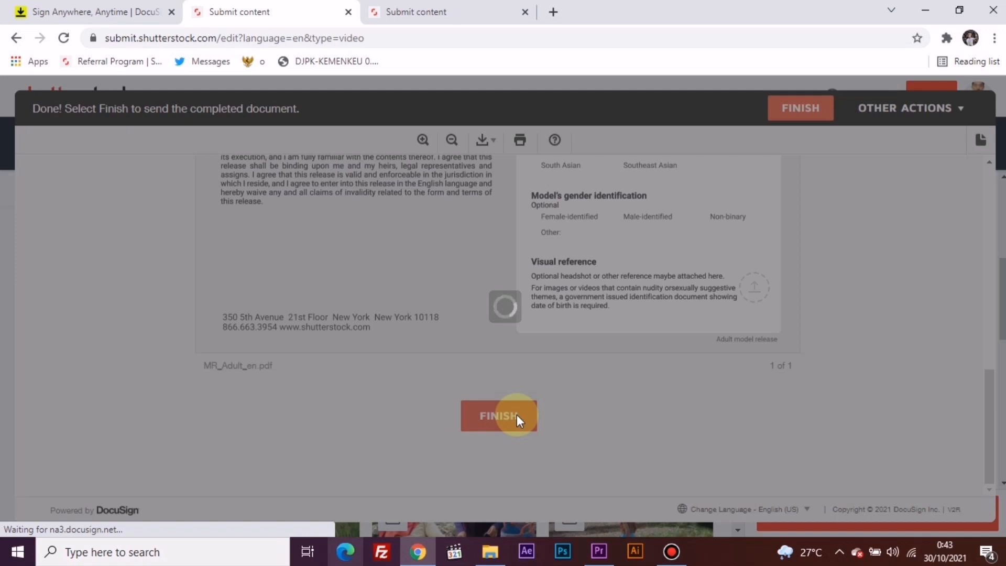
Step: Open Gmail in a new browser tab to reach the model's signing request
click(553, 12)
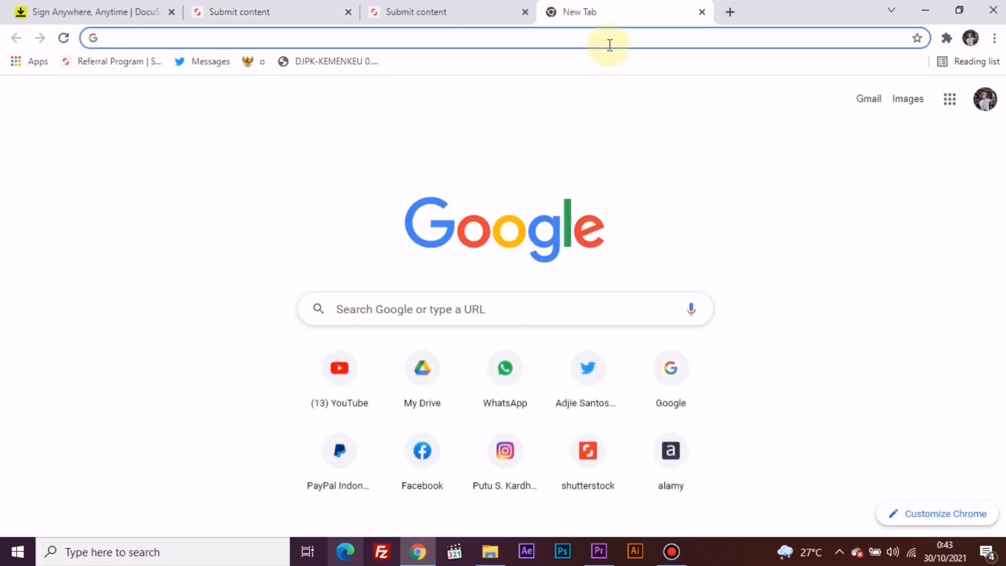
click(867, 102)
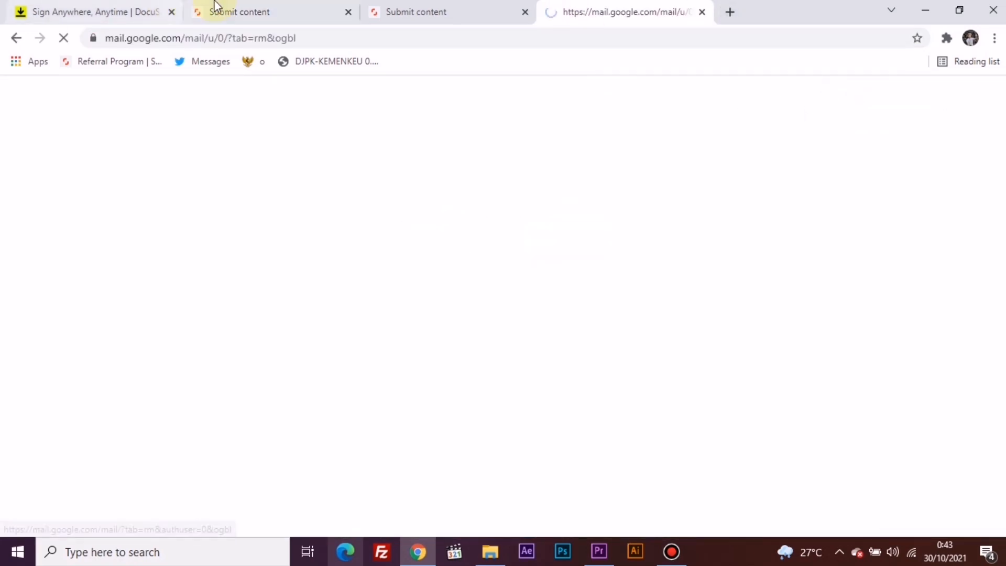
Step: Fill in the model information with "Isi dengan nama model" as the name and "Isi dengan alamat model" as the address
click(600, 233)
text(Isi den)
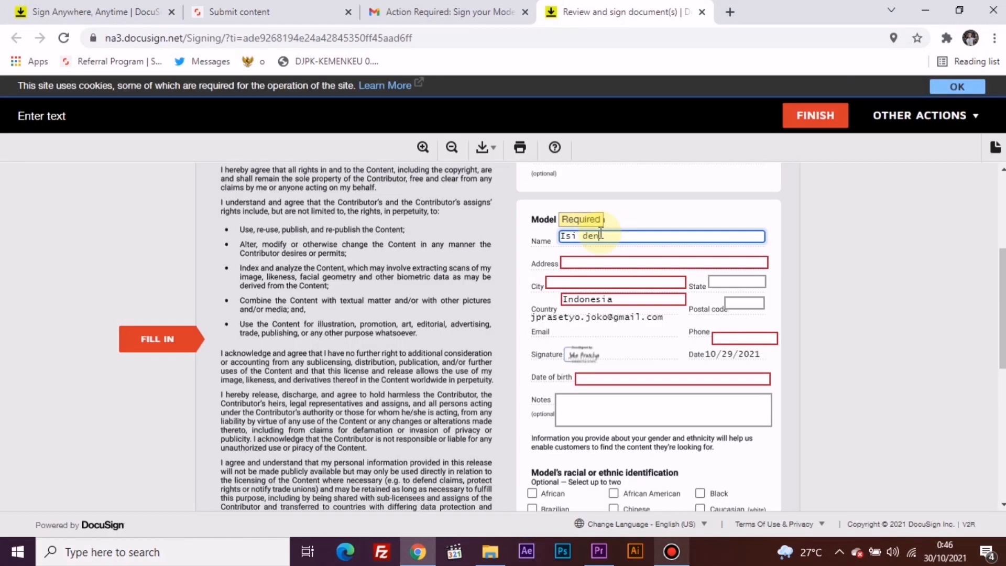
text(gan nama model)
click(575, 260)
text(Is)
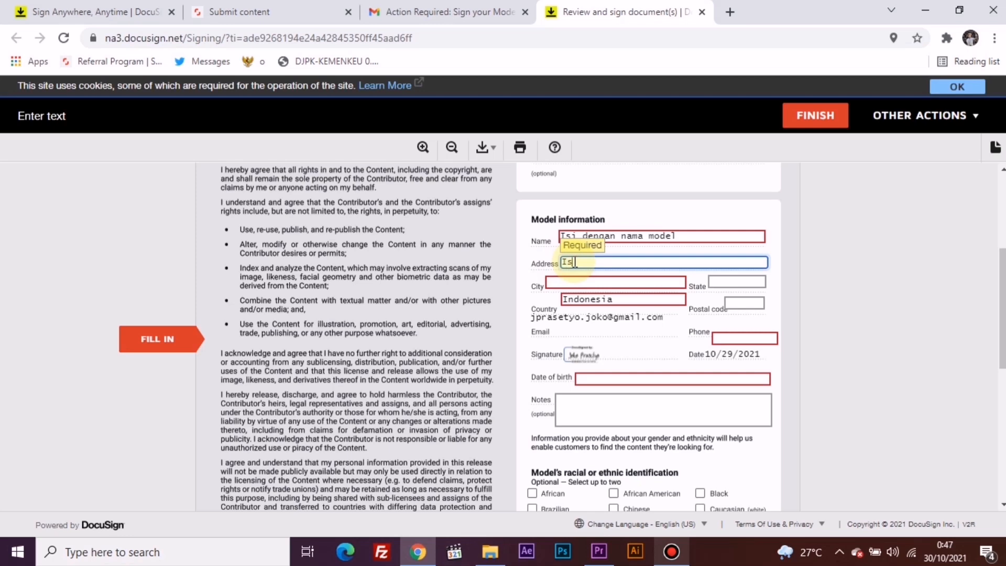
text(i dengan alamat model)
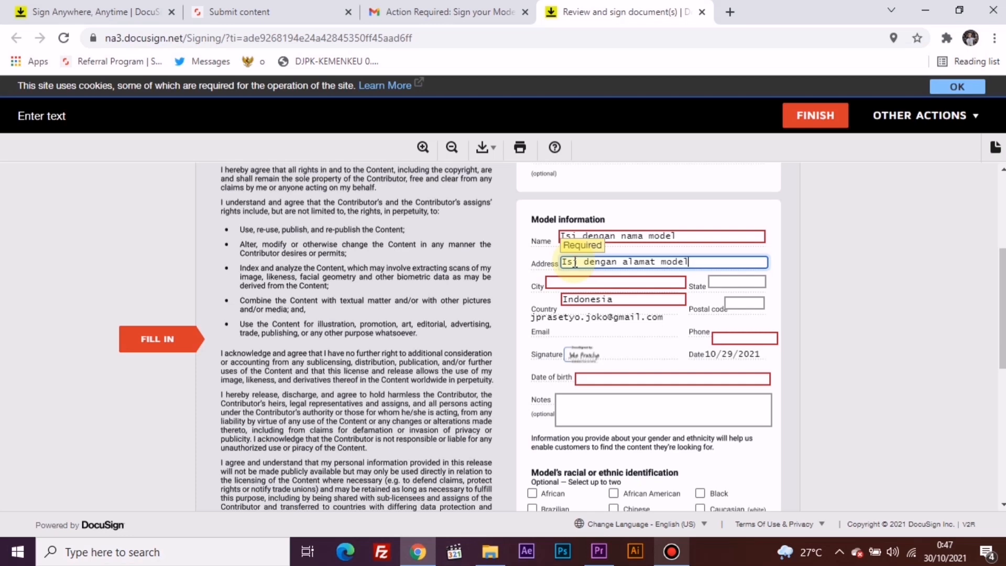
Step: Enter "Kota/Kabupaten" as the model's city and "Provinsi" as the state
click(582, 281)
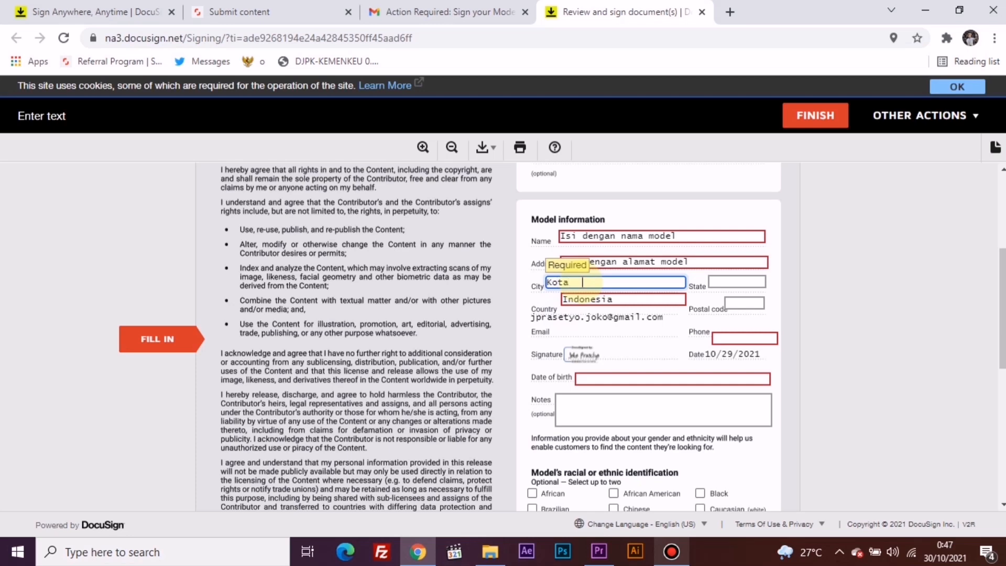
text(Kota/Kabupaten)
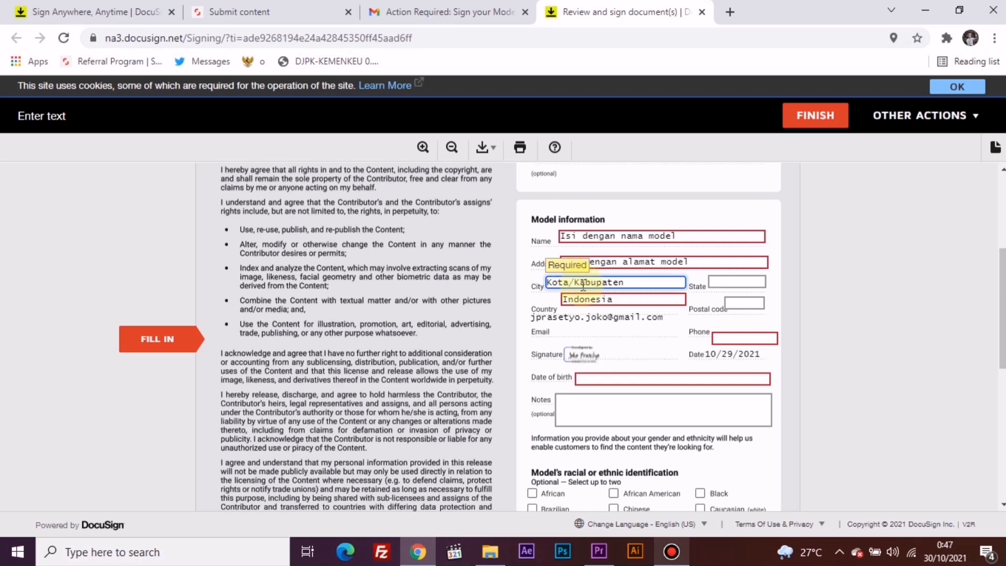
click(724, 280)
text(Pro)
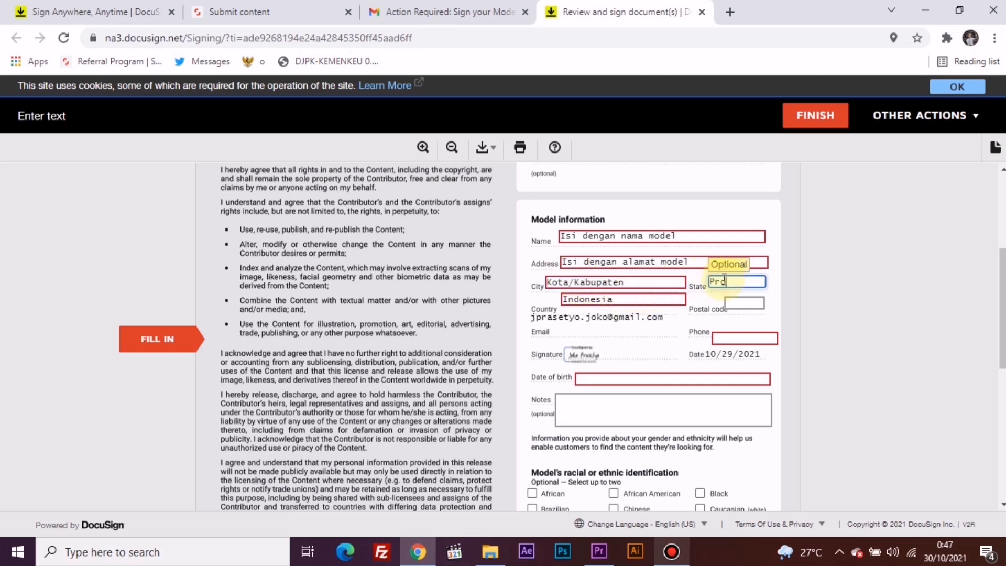
text(vinsi)
Step: Enter the placeholders "kode pos" for postal code, "no hp" for phone and "tanggal lahir" for date of birth
click(734, 303)
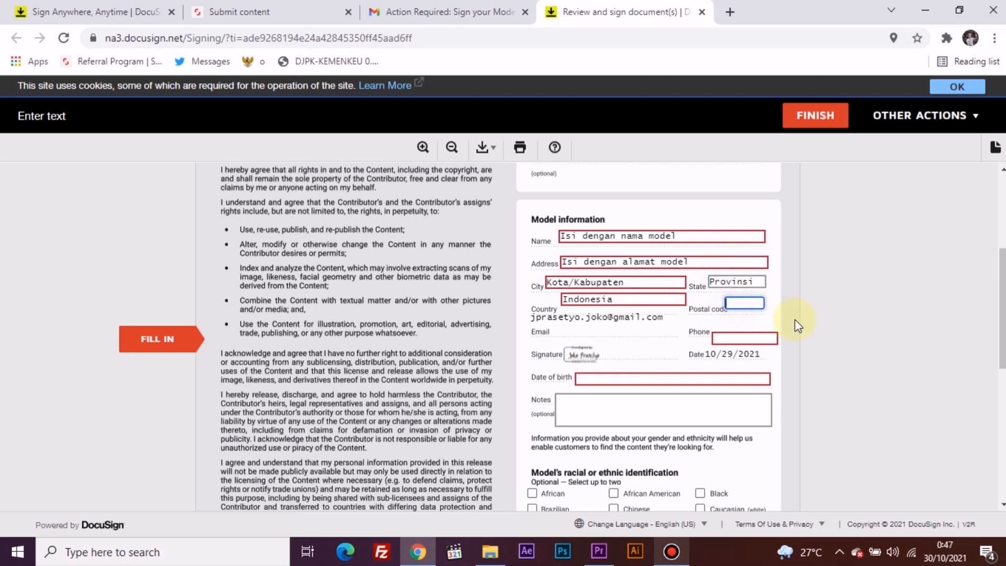
text(kode pos)
click(733, 339)
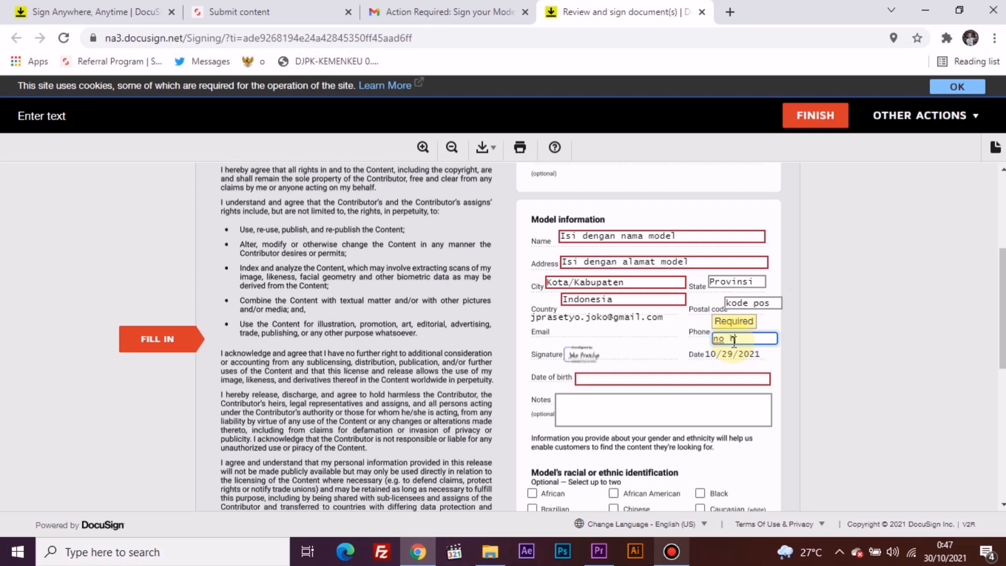
click(680, 378)
text(tanggal lahir)
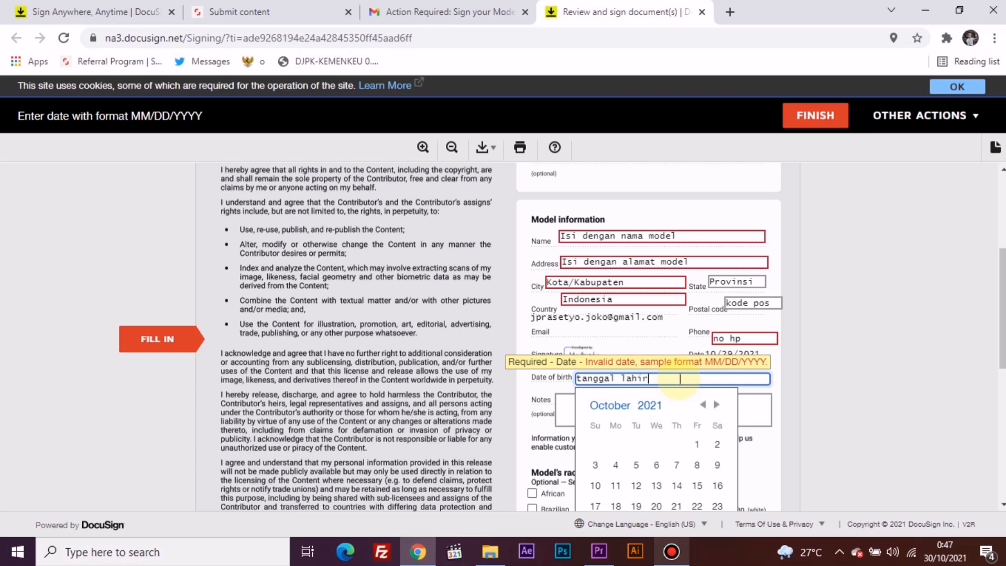
click(639, 347)
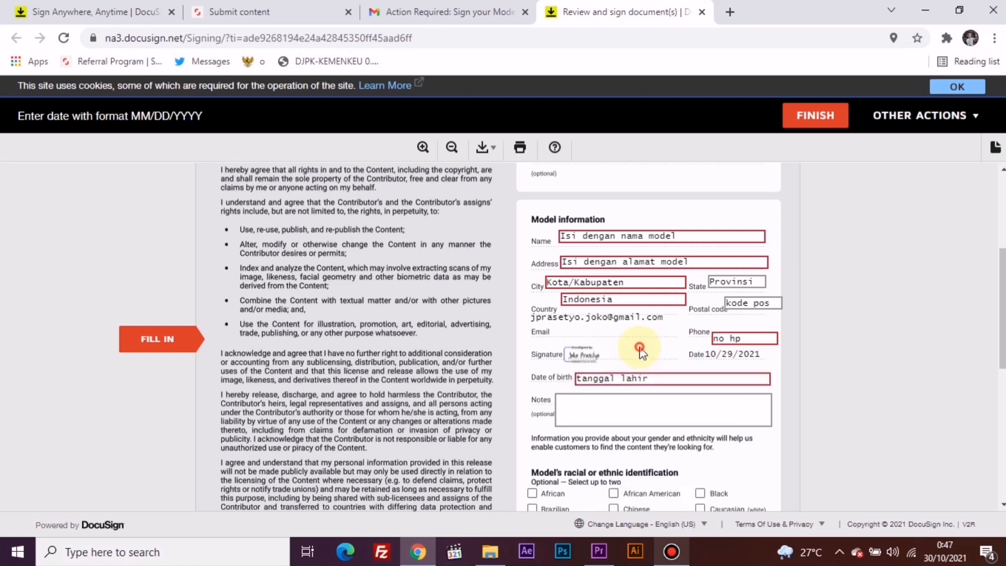
Step: Mark the model as Southeast Asian under ethnic identification and Male-identified under gender identification
scroll(639, 348, down, 3)
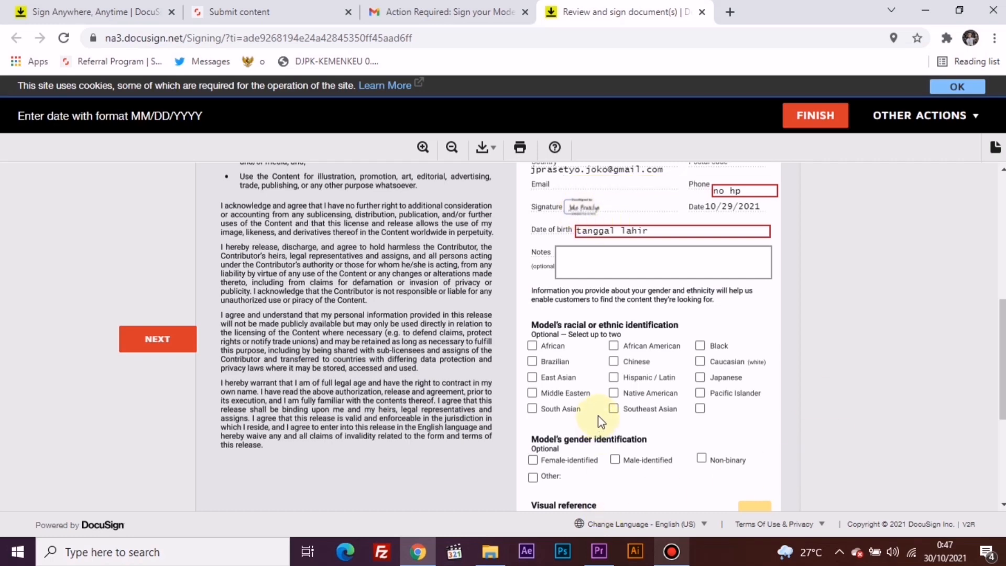
click(613, 408)
scroll(616, 412, down, 3)
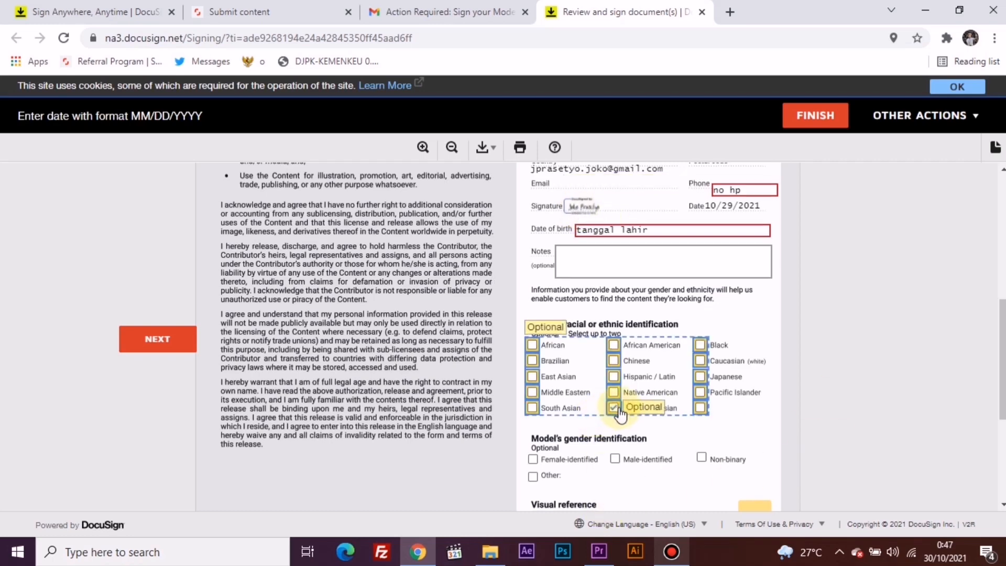
click(622, 317)
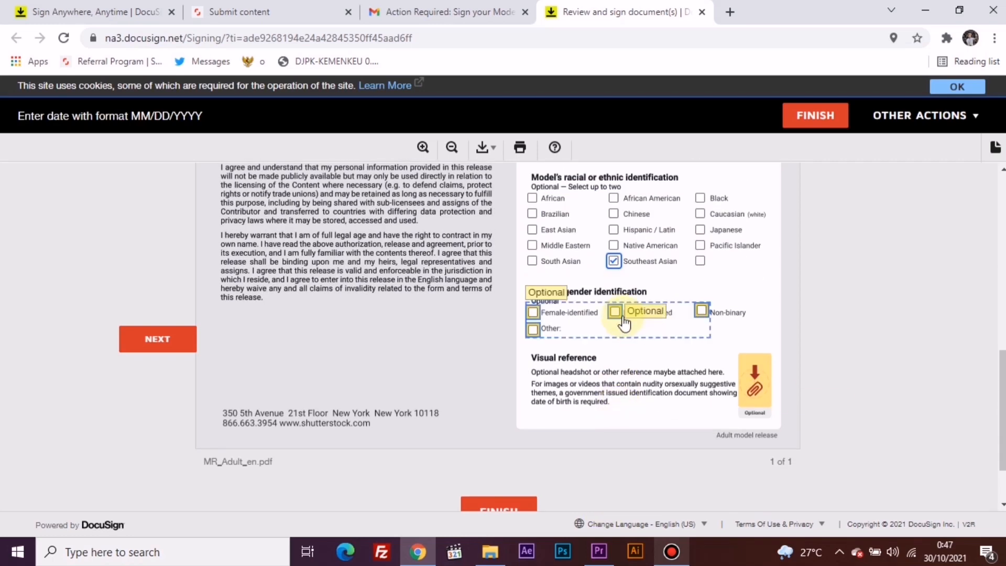
Step: Try to finish the model's release and pick a date of birth from the calendar
click(533, 509)
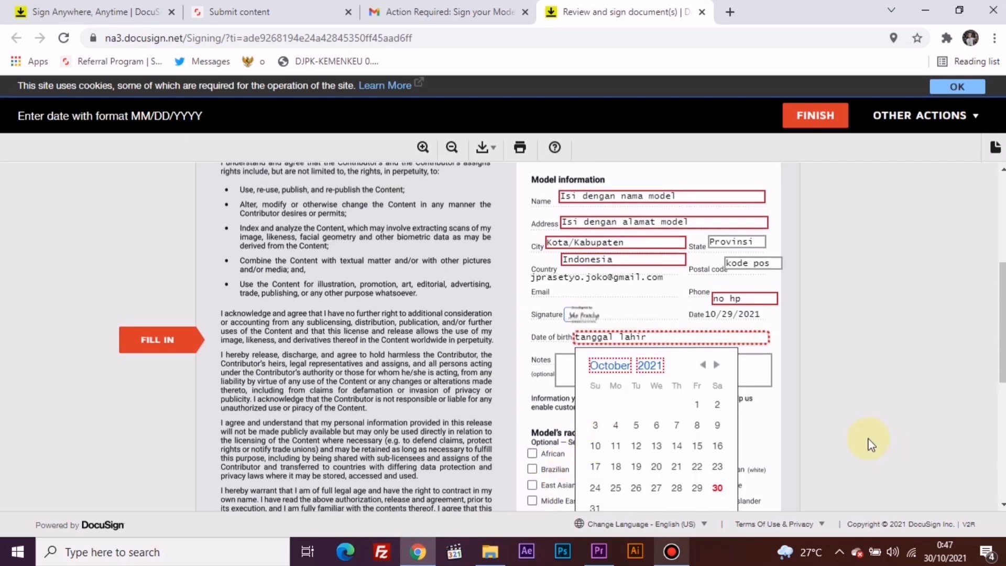
scroll(717, 457, down, 4)
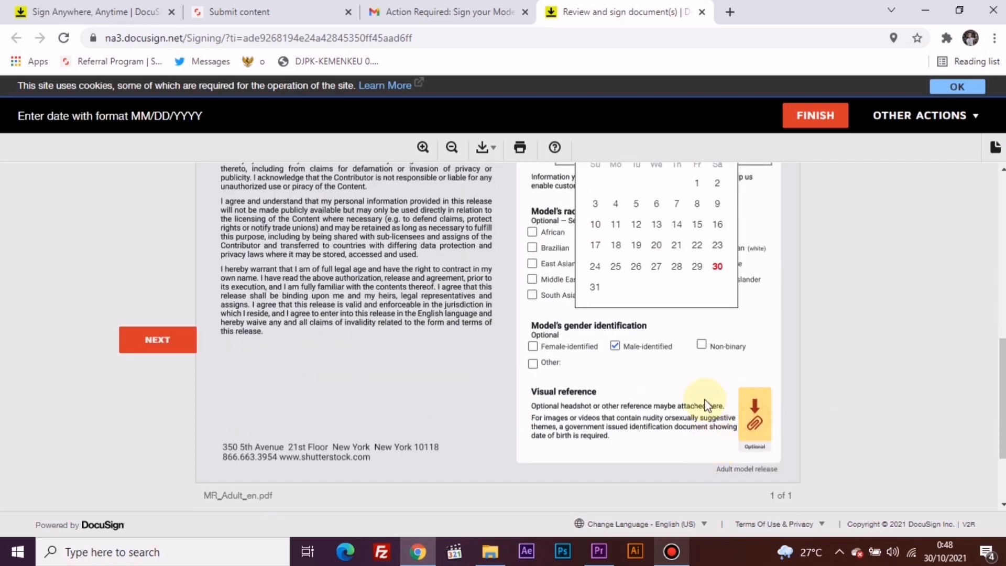
click(716, 266)
scroll(676, 382, down, 2)
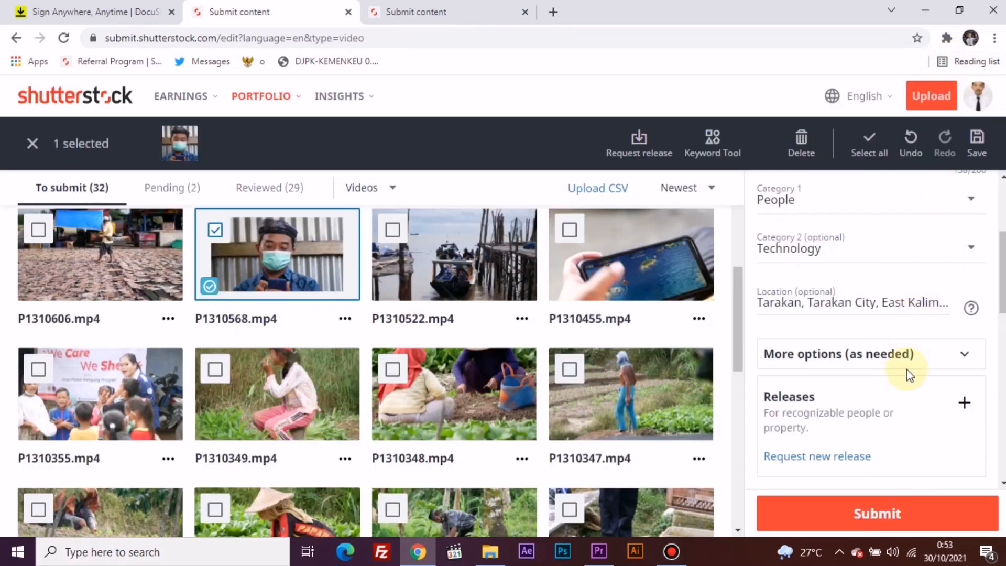
Step: Attach the 2021-10-30 model release described as Southeast Asian, 40–49, Male to P1310568.mp4 and submit the video
click(963, 404)
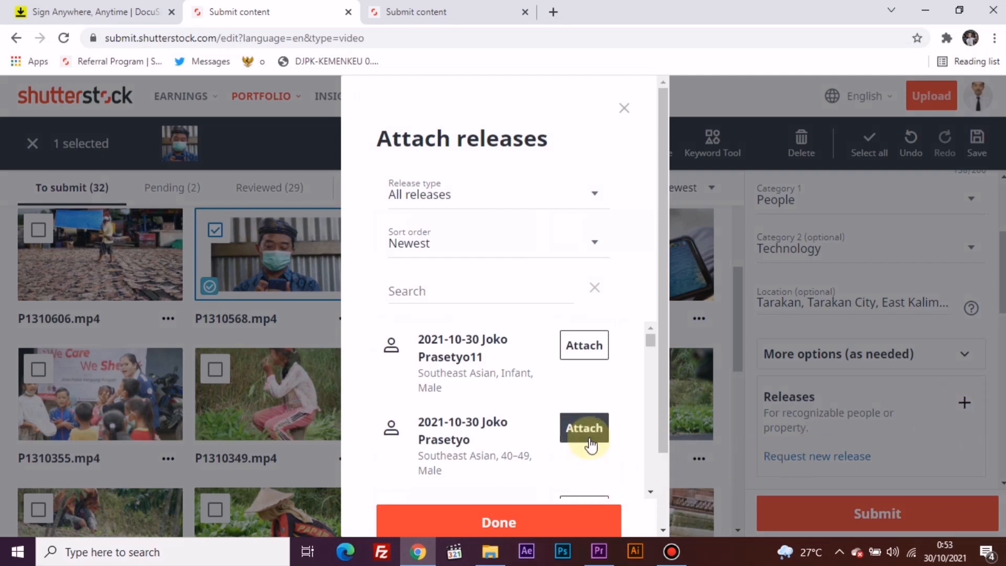
click(586, 439)
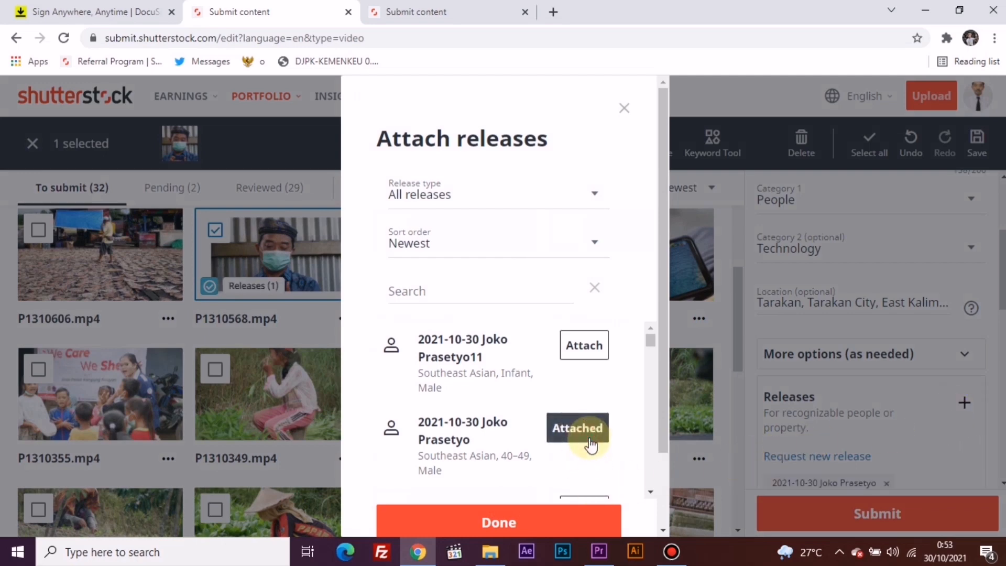
click(545, 520)
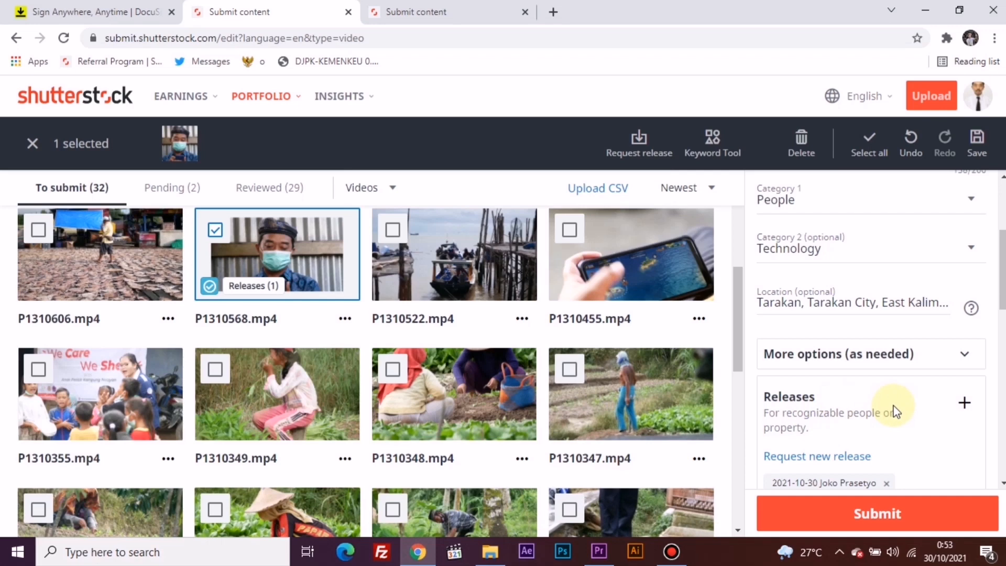
scroll(894, 411, down, 3)
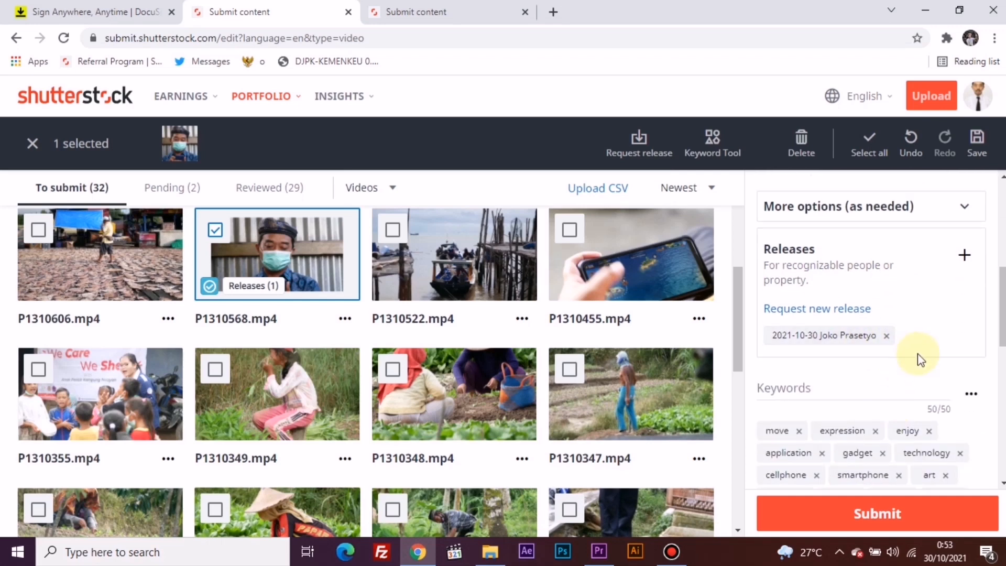
click(821, 518)
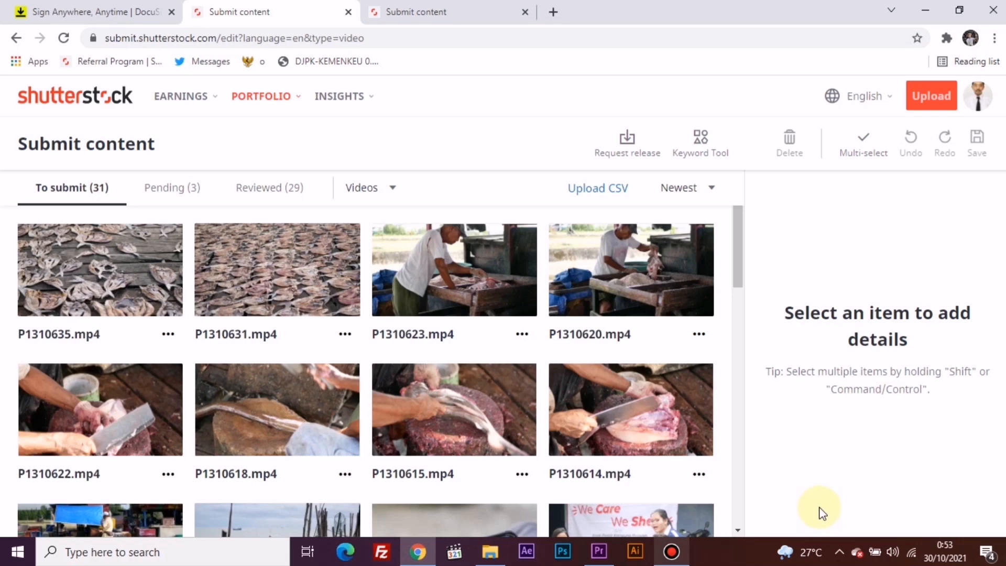
Step: Open P1310568.mp4 among the pending videos and review its submitted details, including the attached release and keywords
click(168, 197)
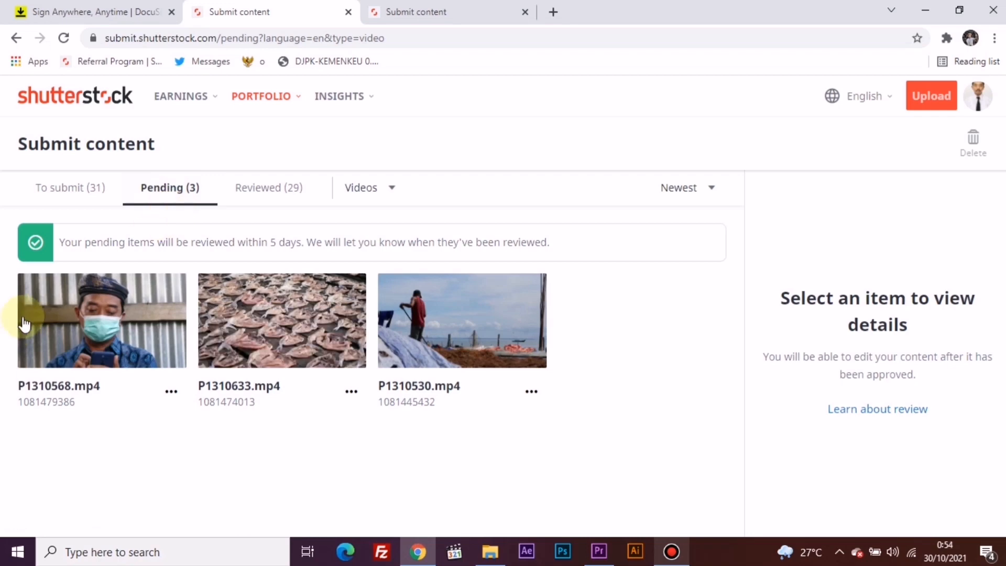
click(39, 296)
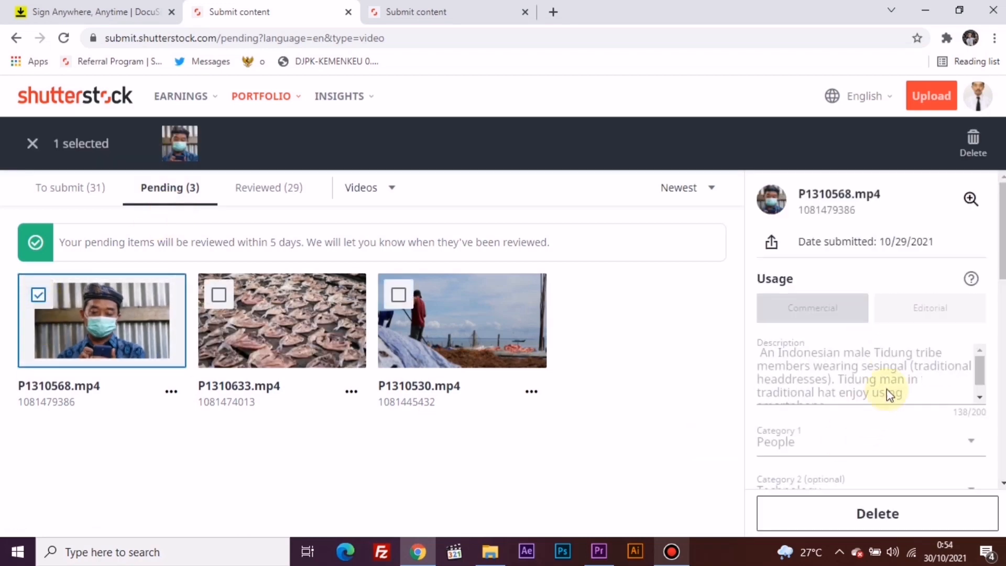
scroll(823, 317, down, 4)
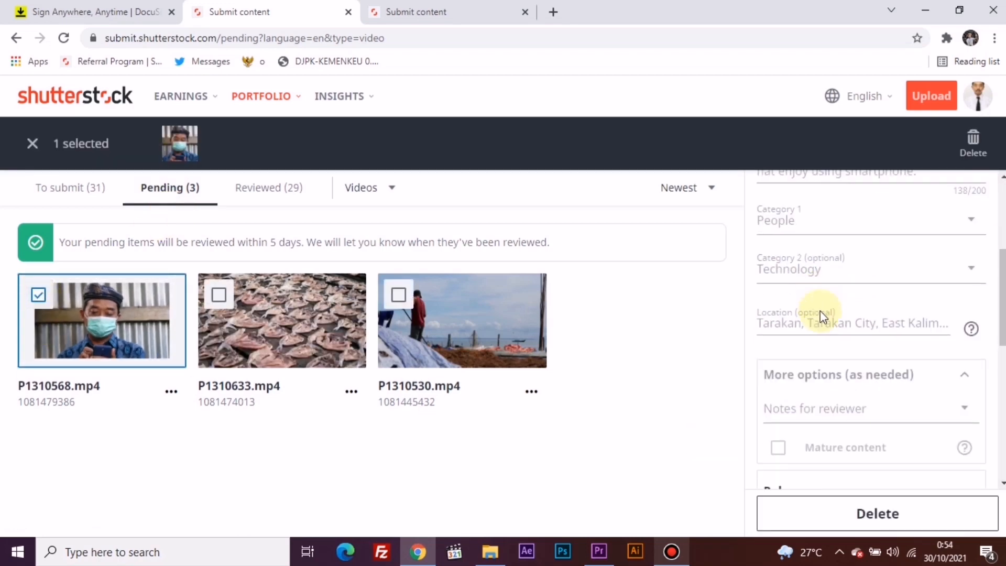
scroll(821, 313, down, 3)
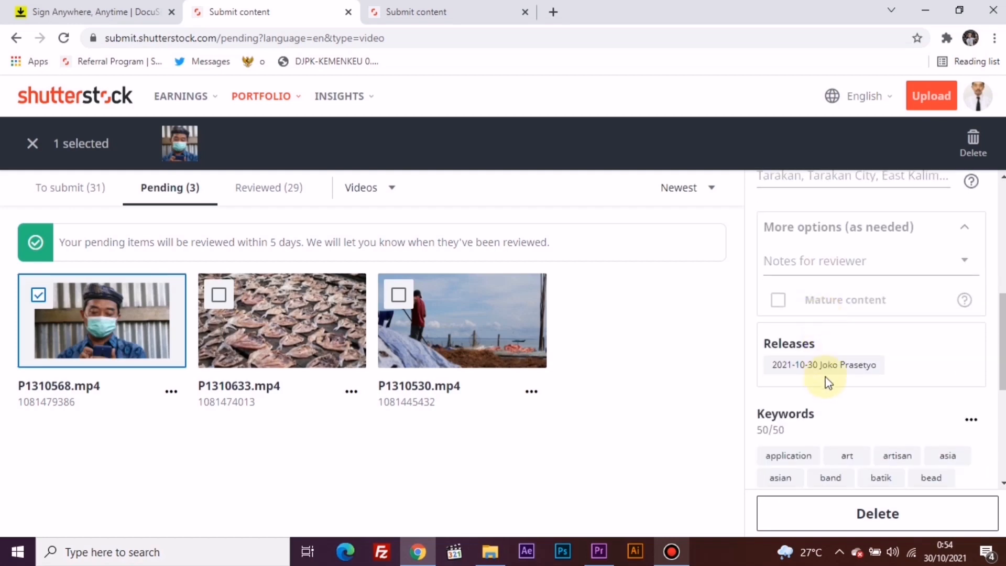